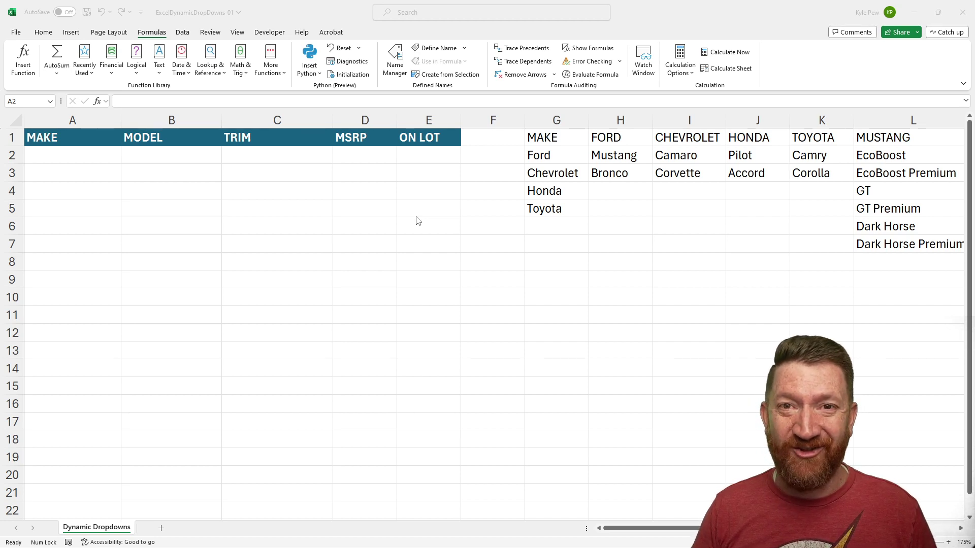
Inspect the makes in G2:G5 and the Ford models Mustang and Bronco
{"action": "left_click", "coordinate": [274, 17]}
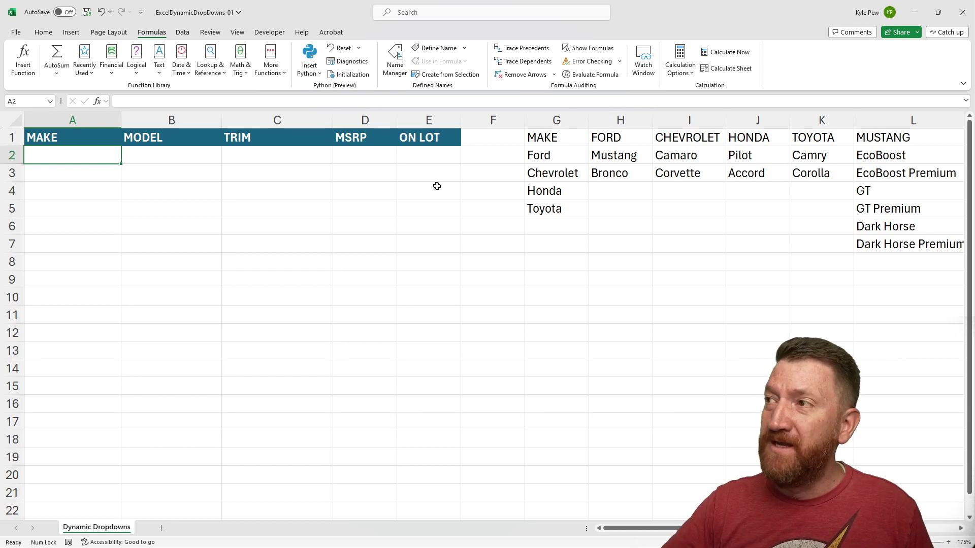
{"action": "left_click_drag", "start_coordinate": [538, 155], "coordinate": [538, 210]}
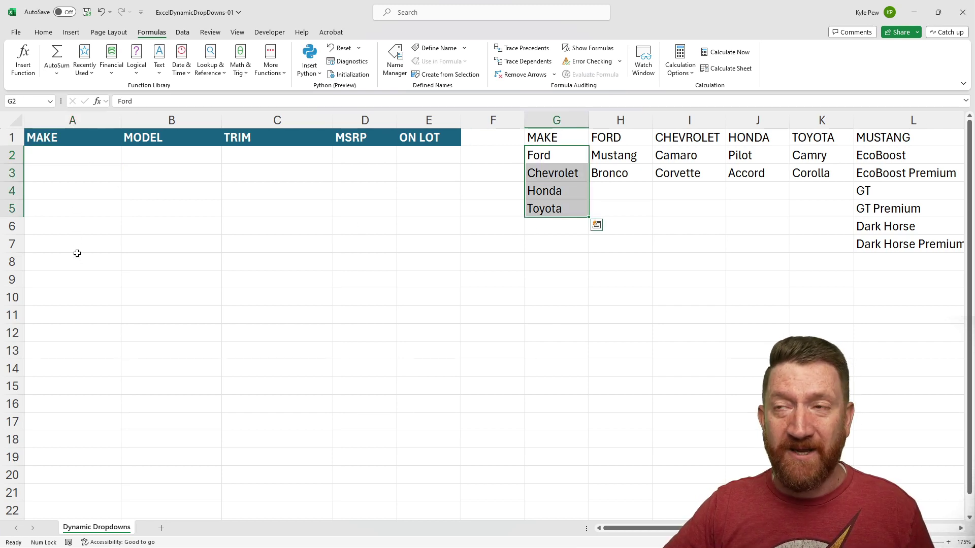
{"action": "left_click", "coordinate": [82, 159]}
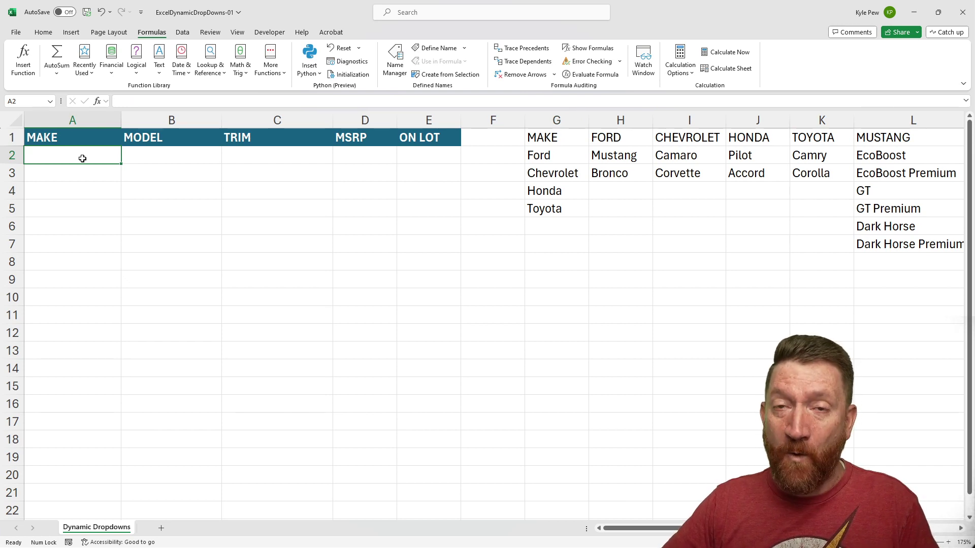
{"action": "left_click", "coordinate": [147, 157]}
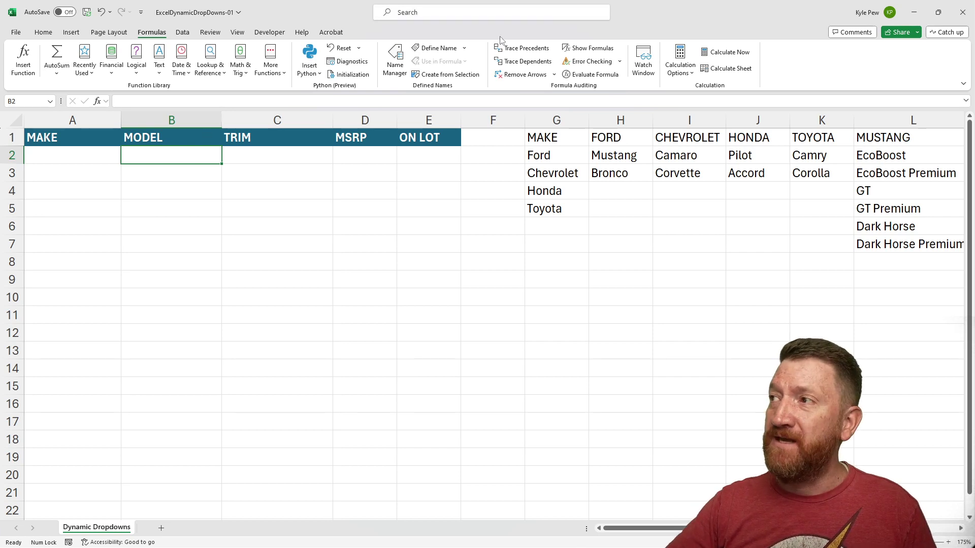
{"action": "left_click_drag", "start_coordinate": [612, 154], "coordinate": [610, 173]}
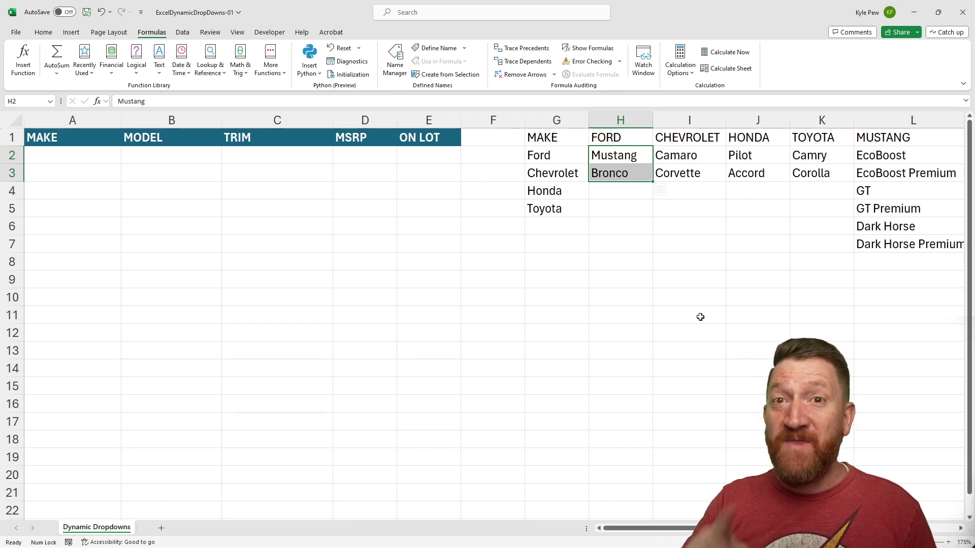
Look over the MAKE, MODEL and TRIM cells and the Mustang trims in L2:L5
{"action": "left_click", "coordinate": [162, 158]}
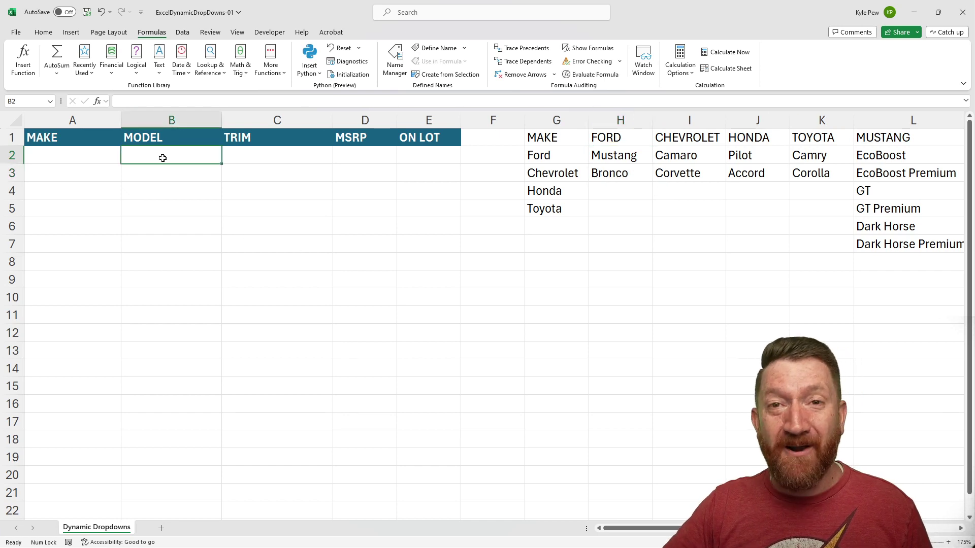
{"action": "left_click", "coordinate": [66, 154]}
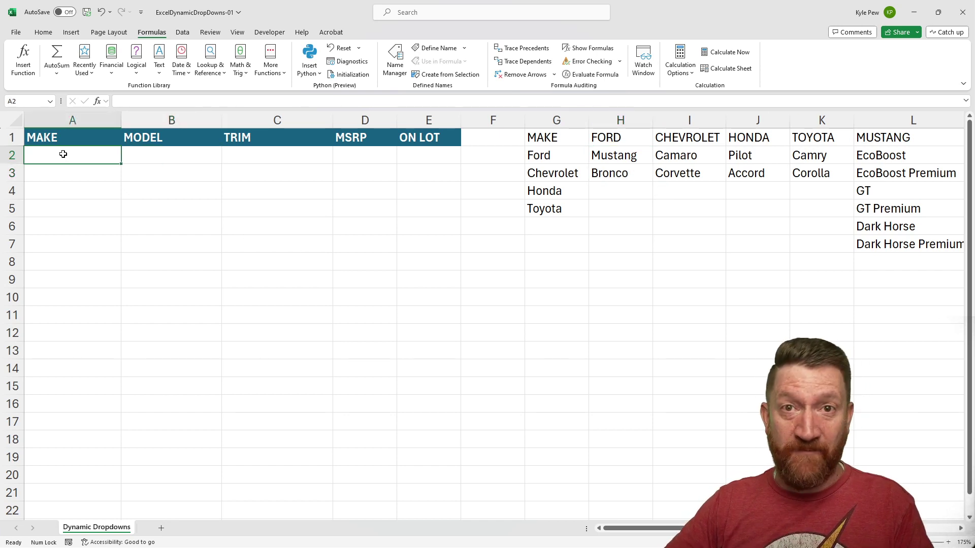
{"action": "left_click", "coordinate": [142, 153]}
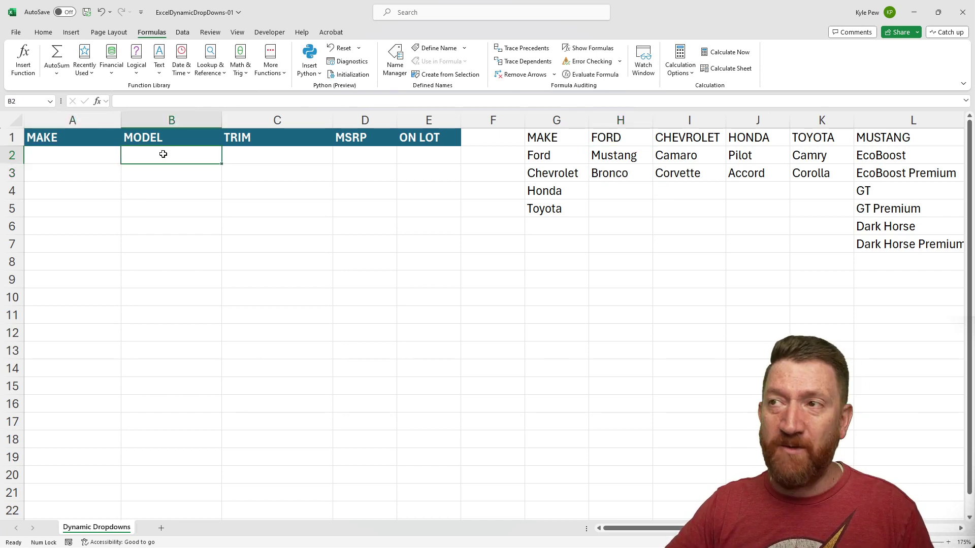
{"action": "left_click", "coordinate": [251, 159]}
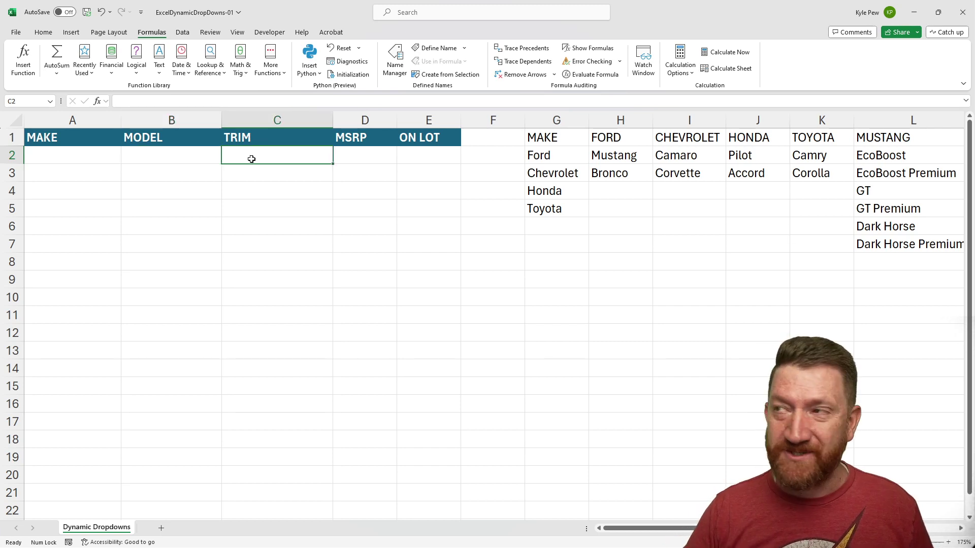
{"action": "left_click", "coordinate": [878, 156]}
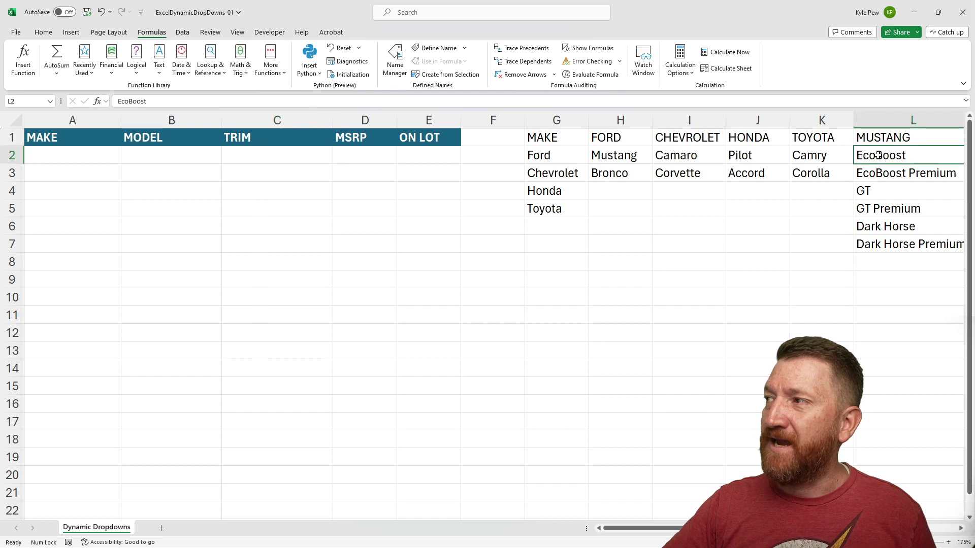
{"action": "left_click", "coordinate": [874, 172]}
{"action": "left_click", "coordinate": [877, 193]}
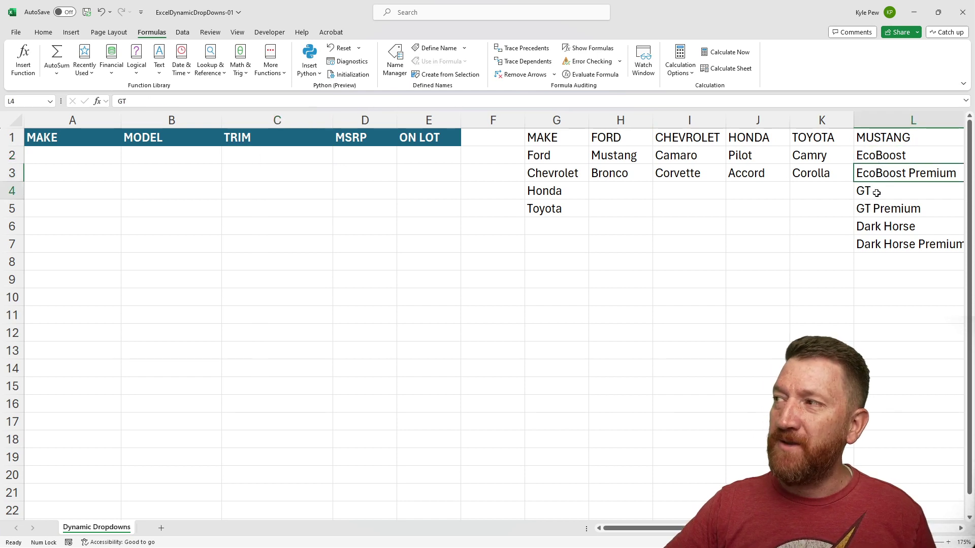
{"action": "left_click", "coordinate": [872, 210]}
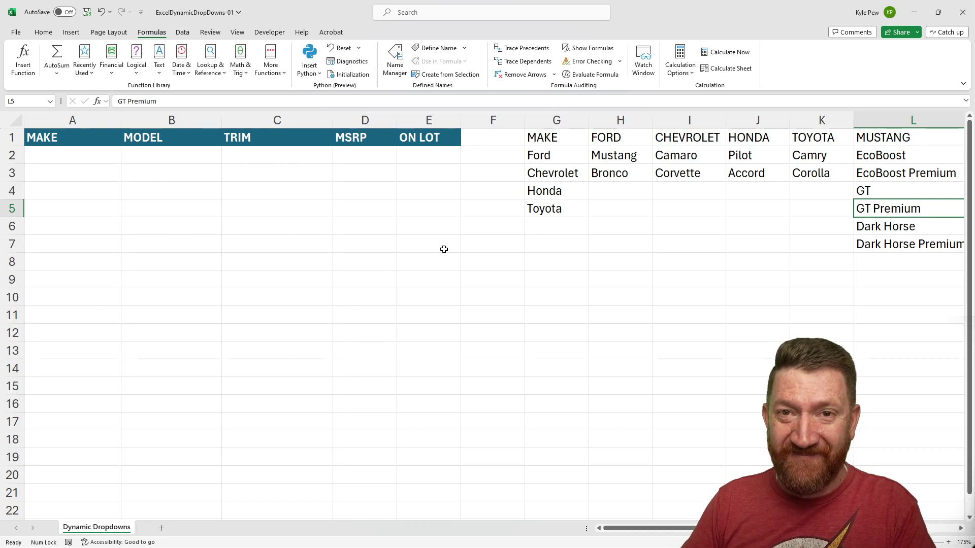
{"action": "left_click", "coordinate": [67, 162]}
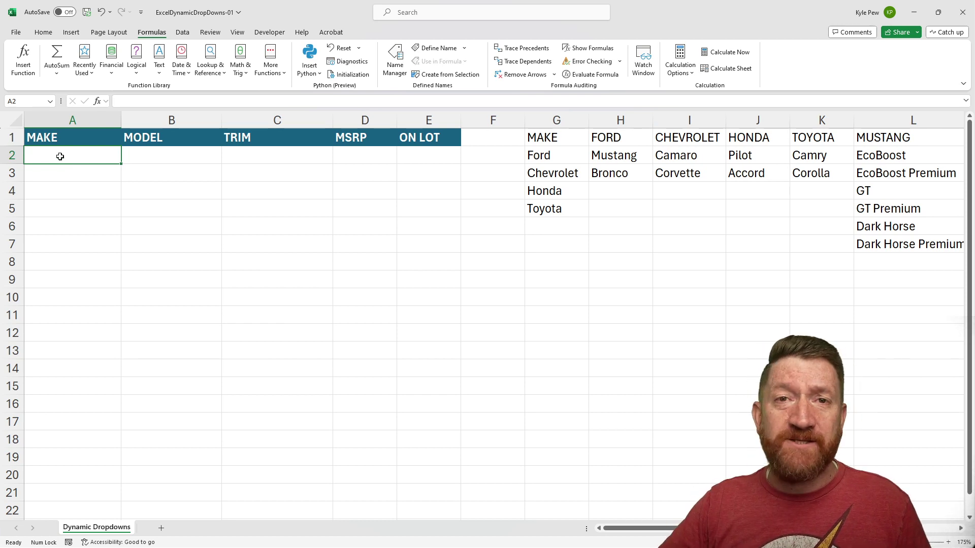
Give A2:A20 a List validation sourced from =$G$2:$G$5, then try A2's dropdown
{"action": "left_click_drag", "start_coordinate": [63, 158], "coordinate": [59, 480]}
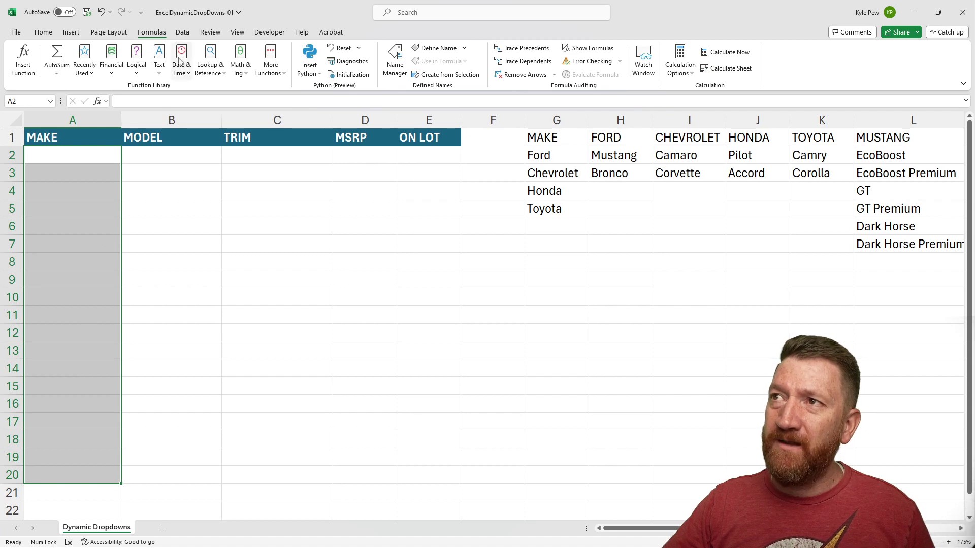
{"action": "left_click", "coordinate": [183, 32]}
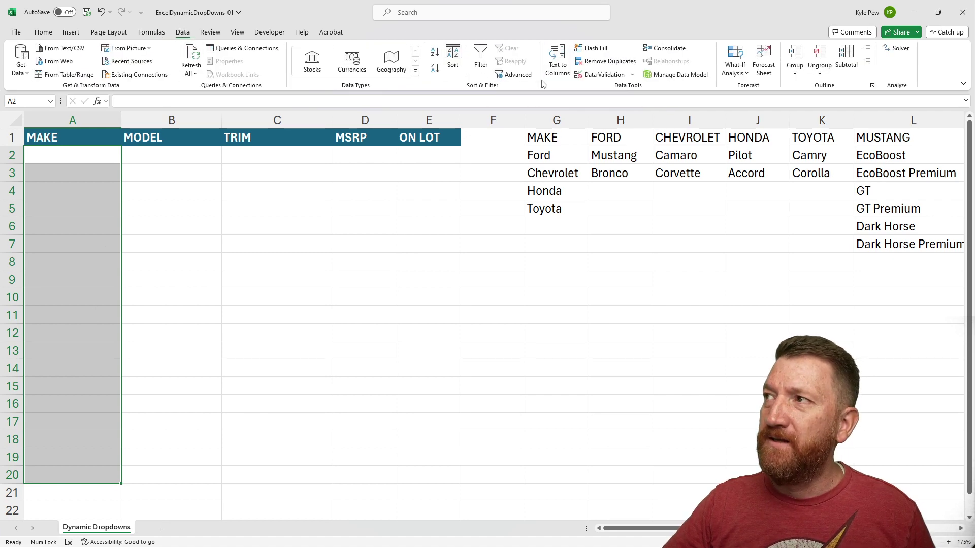
{"action": "left_click", "coordinate": [601, 74]}
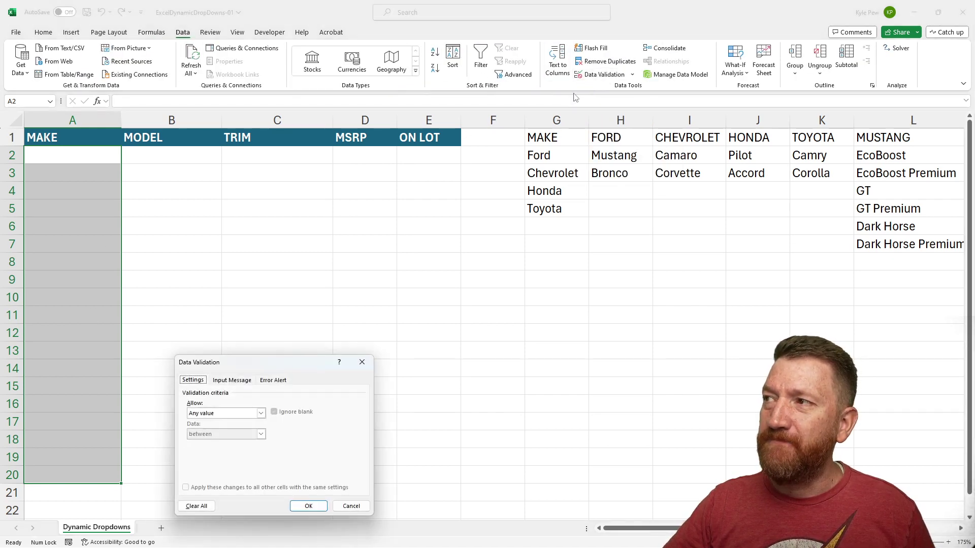
{"action": "left_click_drag", "start_coordinate": [228, 361], "coordinate": [245, 203]}
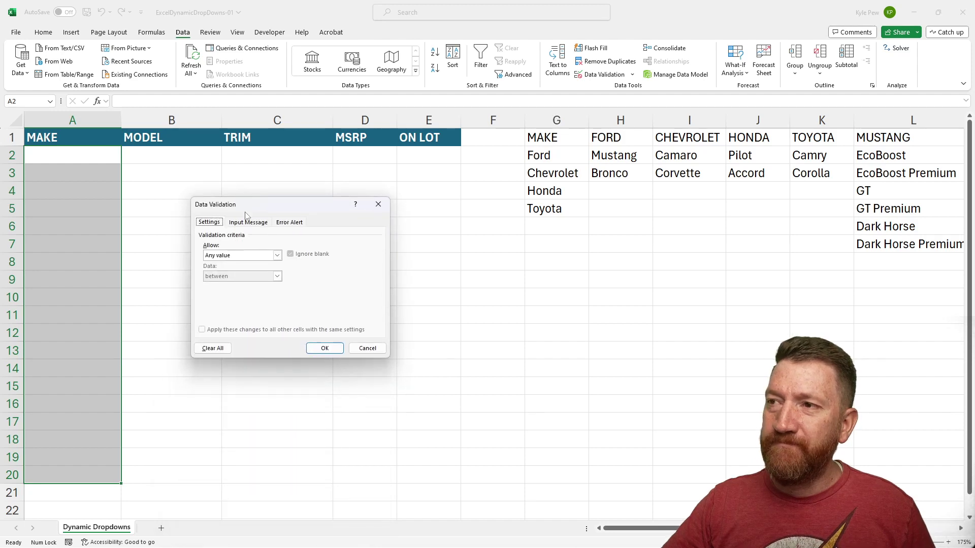
{"action": "left_click", "coordinate": [229, 257]}
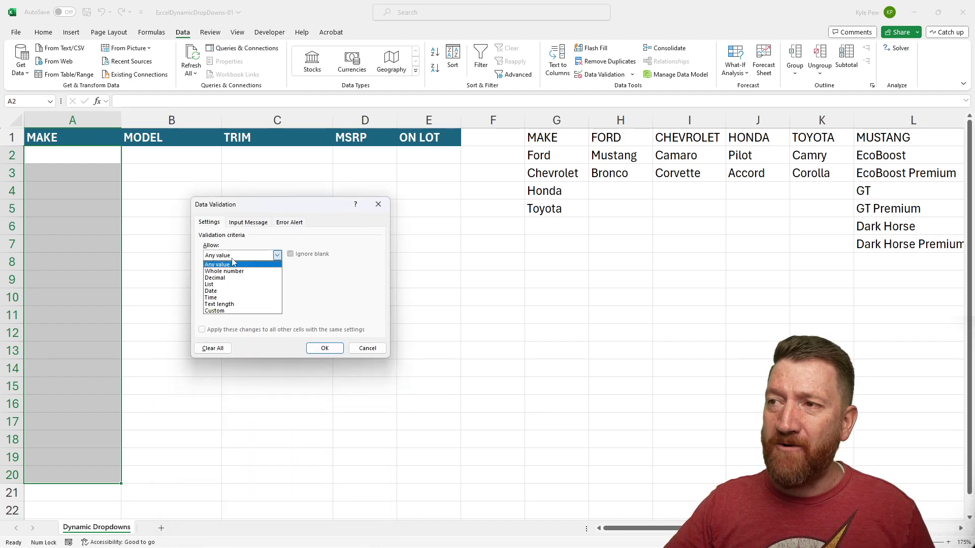
{"action": "left_click", "coordinate": [215, 284]}
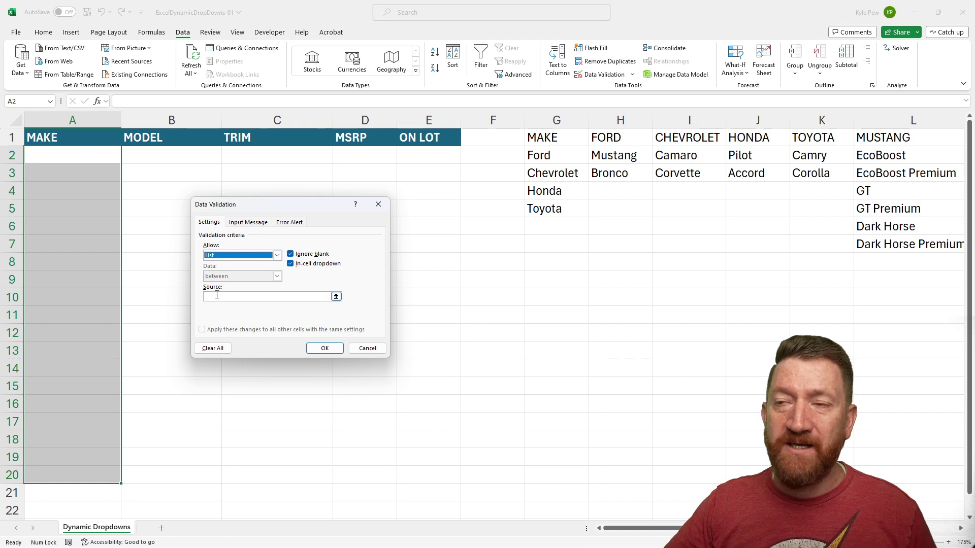
{"action": "left_click", "coordinate": [217, 296]}
{"action": "left_click_drag", "start_coordinate": [538, 156], "coordinate": [539, 212]}
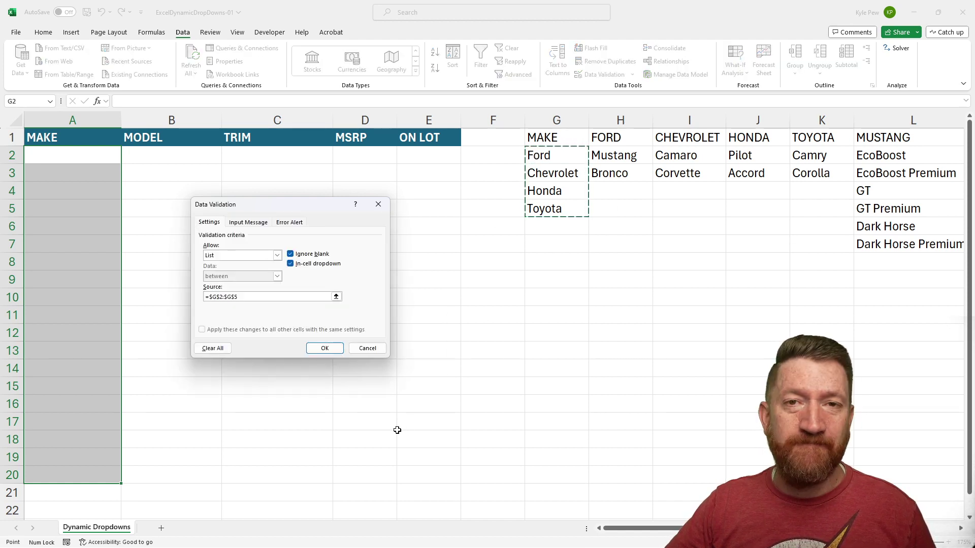
{"action": "left_click", "coordinate": [320, 347]}
{"action": "left_click", "coordinate": [90, 155]}
{"action": "left_click", "coordinate": [127, 159]}
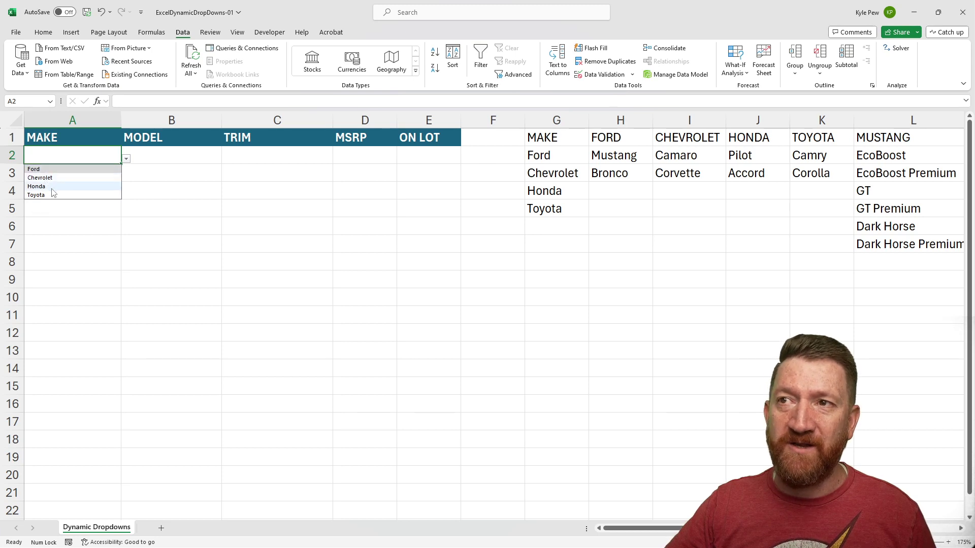
Check column A's dropdowns, then choose Ford as A2's make
{"action": "left_click", "coordinate": [66, 225]}
{"action": "key", "text": "Down"}
{"action": "key", "text": "Down"}
{"action": "key", "text": "Down"}
{"action": "key", "text": "Down"}
{"action": "key", "text": "Down"}
{"action": "key", "text": "Down"}
{"action": "key", "text": "Down"}
{"action": "key", "text": "Down"}
{"action": "key", "text": "Down"}
{"action": "key", "text": "Down"}
{"action": "key", "text": "Down"}
{"action": "key", "text": "Down"}
{"action": "key", "text": "Down"}
{"action": "key", "text": "Down"}
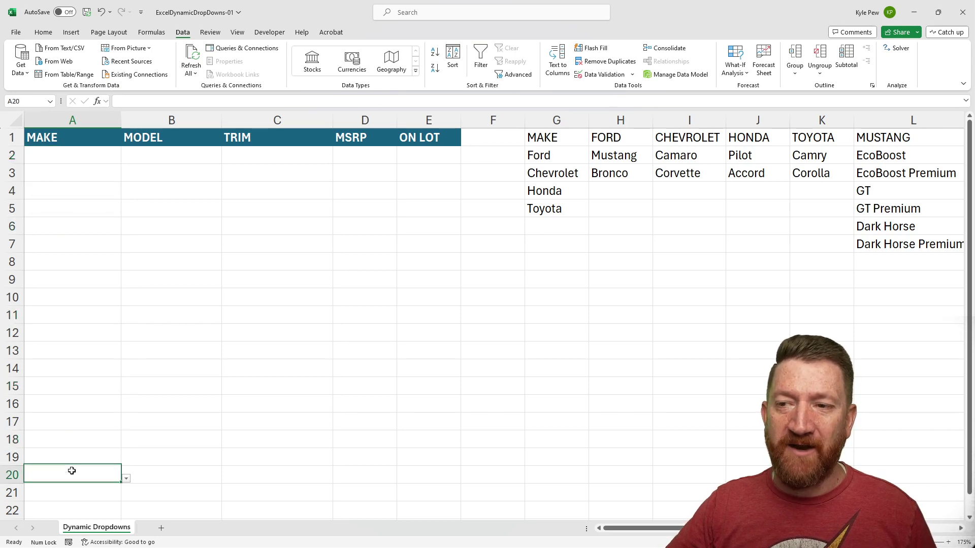
{"action": "left_click", "coordinate": [46, 161]}
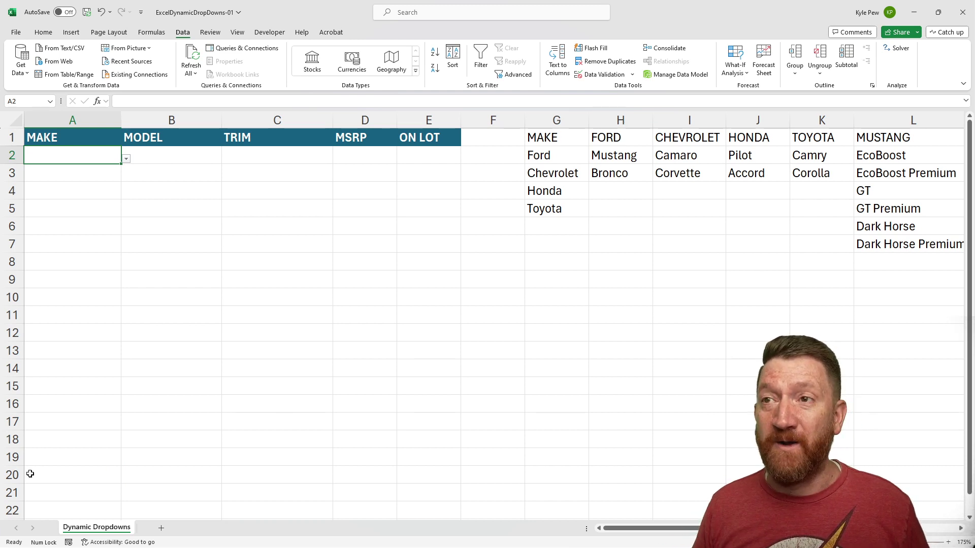
{"action": "left_click", "coordinate": [125, 159]}
{"action": "left_click", "coordinate": [61, 170]}
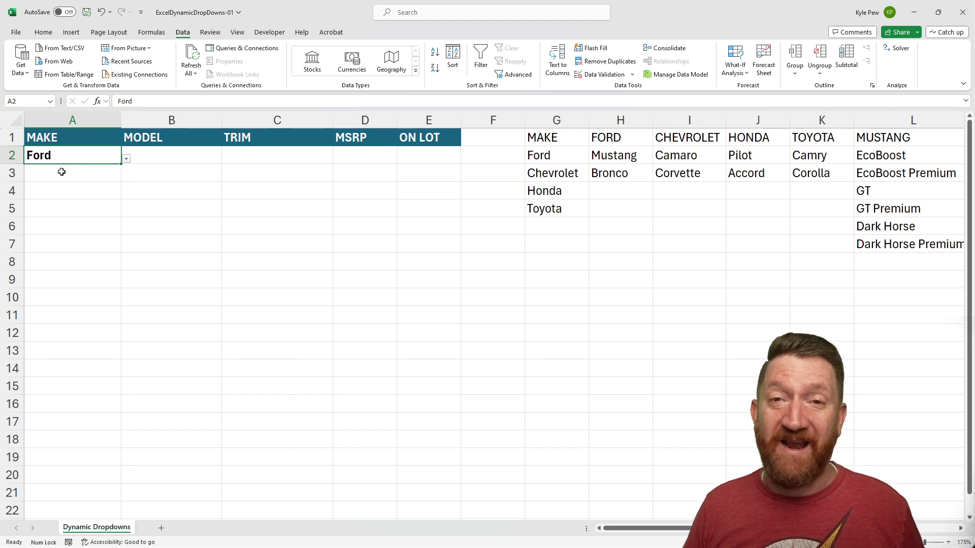
{"action": "left_click", "coordinate": [153, 157]}
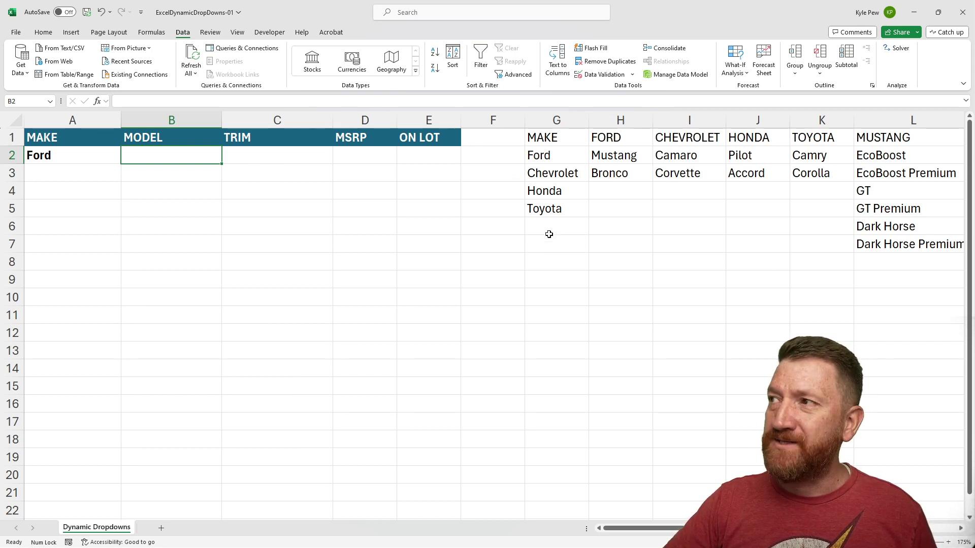
{"action": "left_click", "coordinate": [539, 155]}
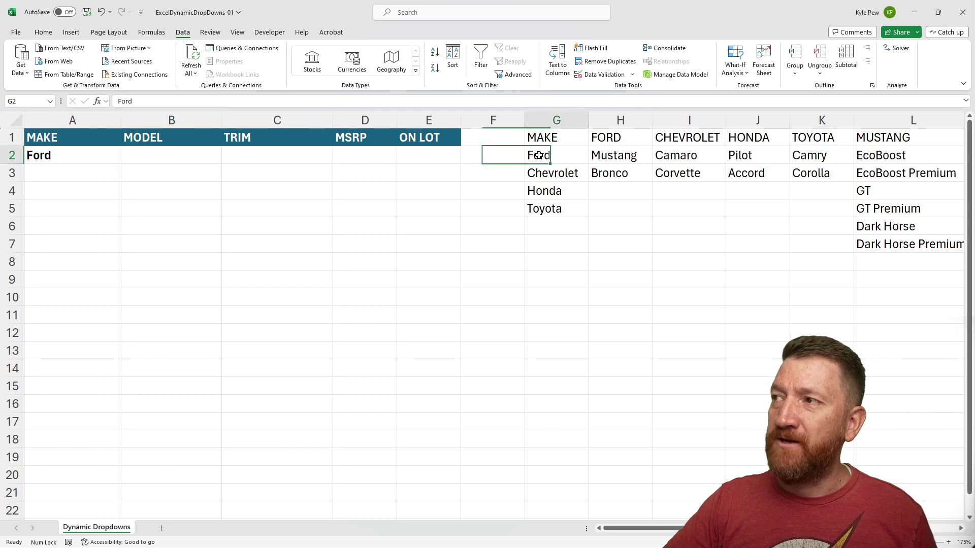
{"action": "left_click", "coordinate": [619, 137]}
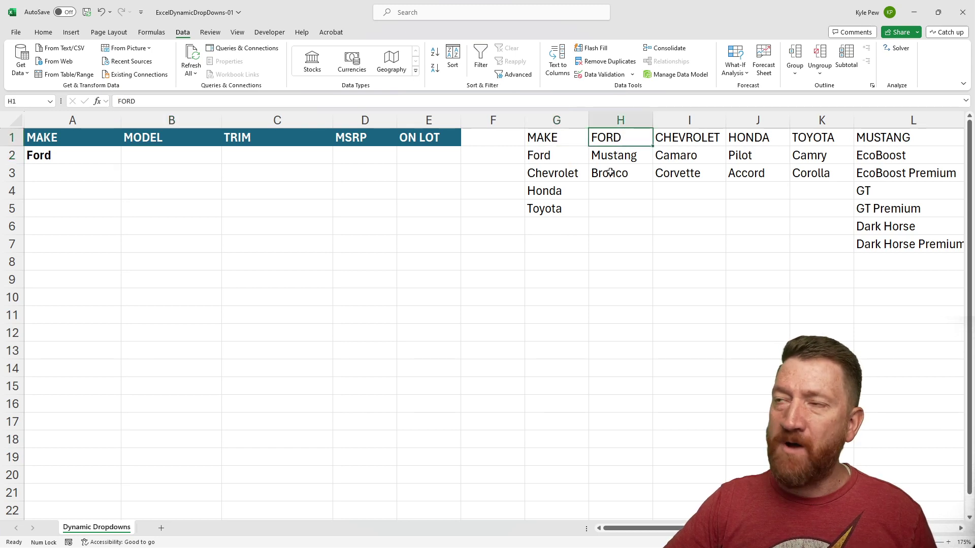
{"action": "left_click", "coordinate": [556, 175]}
{"action": "left_click", "coordinate": [684, 137]}
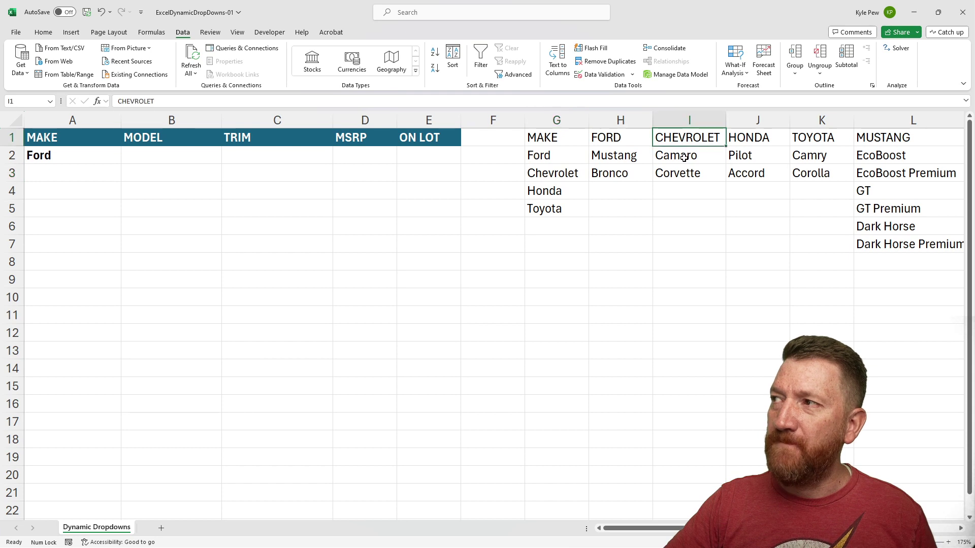
{"action": "left_click_drag", "start_coordinate": [684, 158], "coordinate": [681, 176]}
{"action": "left_click", "coordinate": [571, 191]}
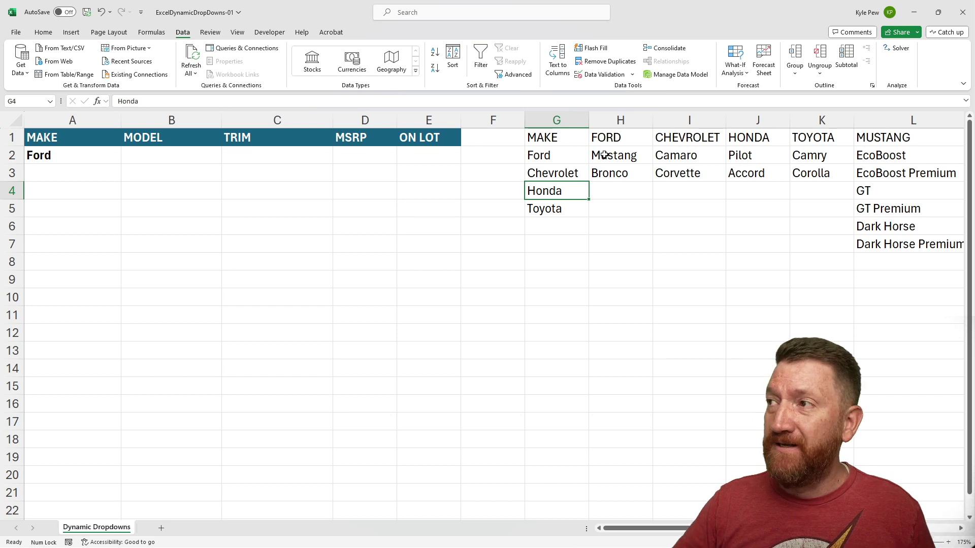
{"action": "left_click_drag", "start_coordinate": [602, 161], "coordinate": [607, 174]}
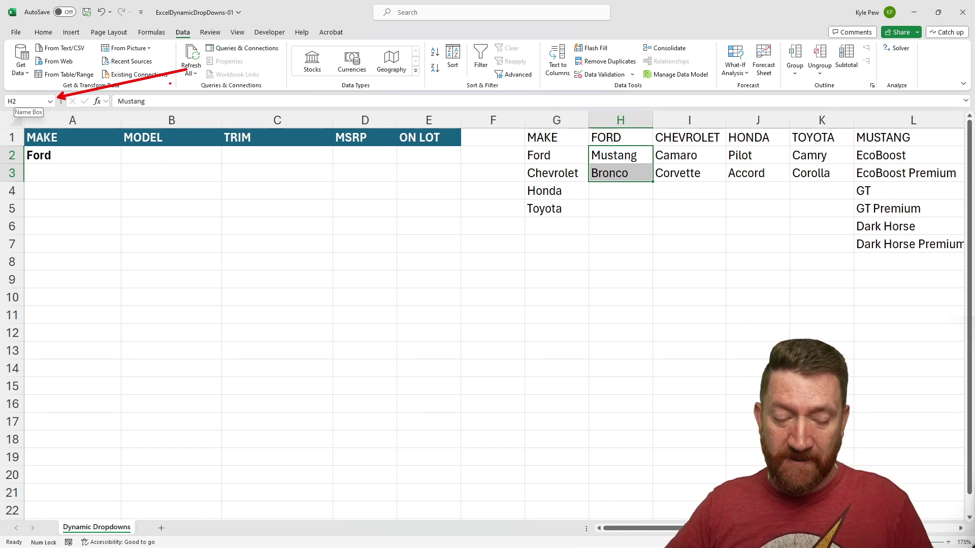
{"action": "left_click", "coordinate": [64, 157]}
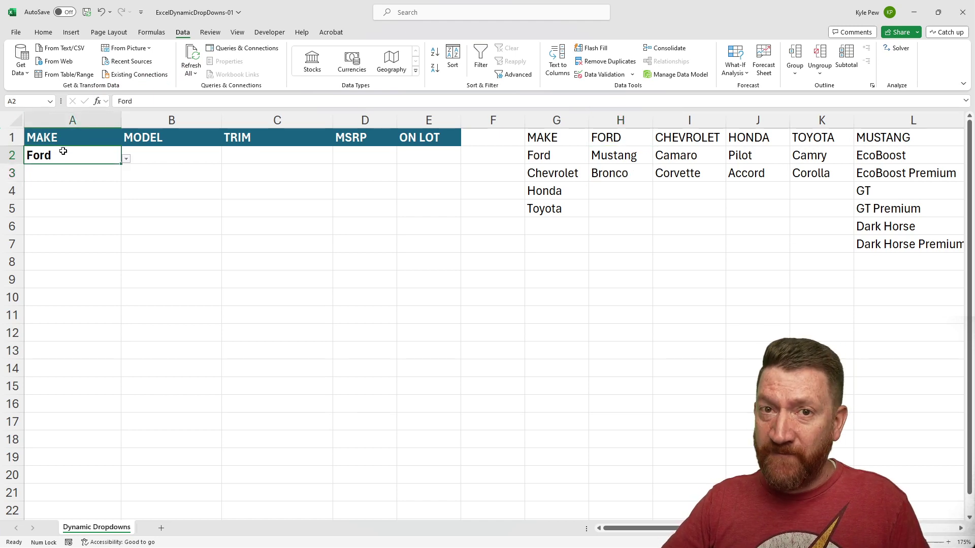
{"action": "left_click", "coordinate": [165, 156]}
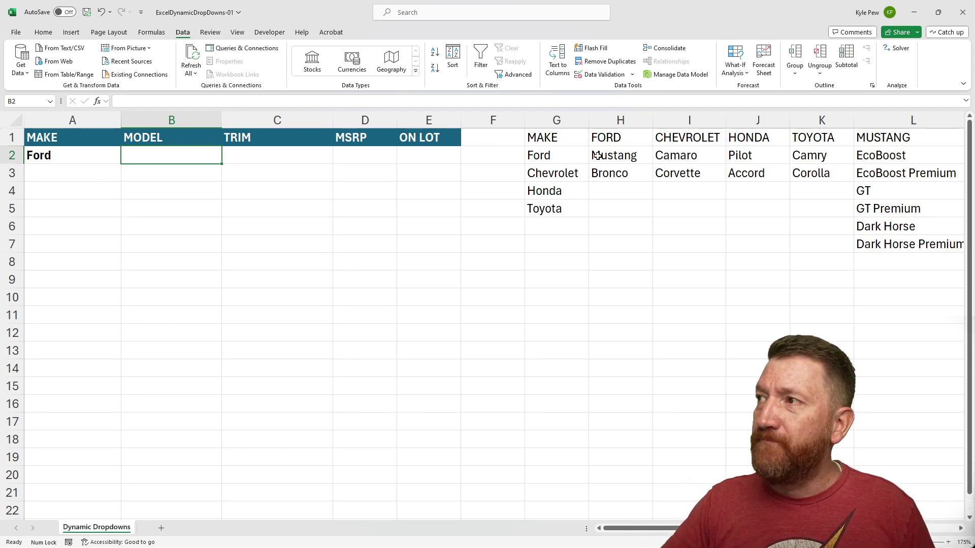
Name the Ford models Mustang and Bronco FORD and verify the range from the name list
{"action": "left_click_drag", "start_coordinate": [616, 157], "coordinate": [616, 173]}
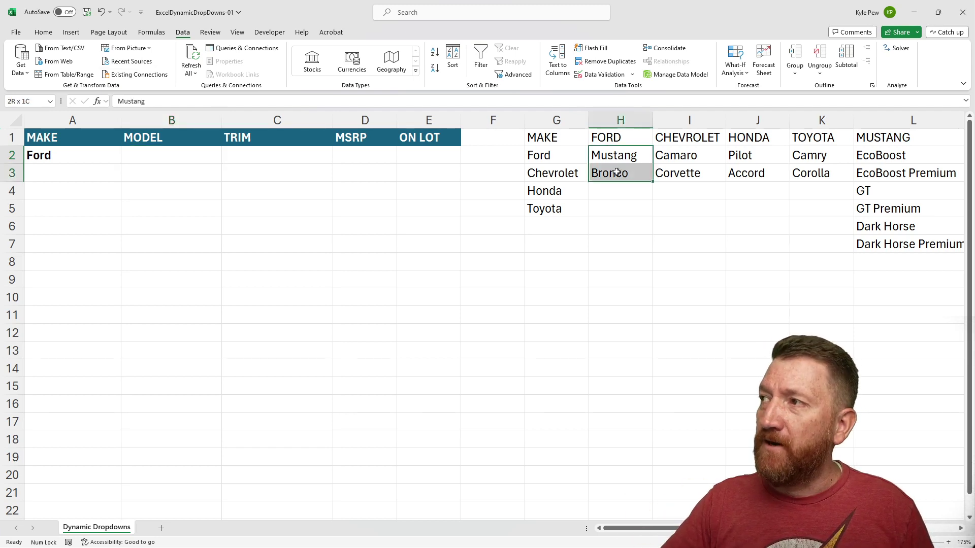
{"action": "left_click", "coordinate": [43, 103]}
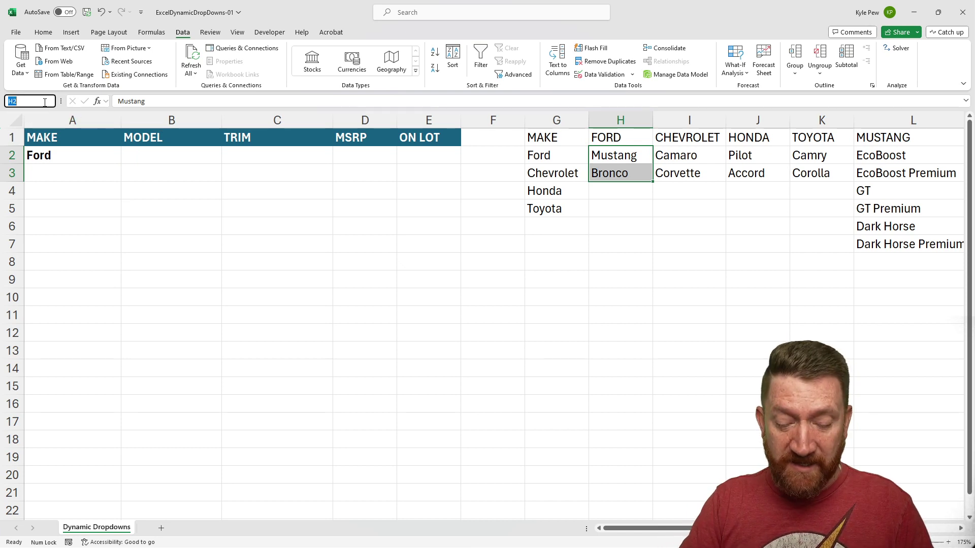
{"action": "type", "text": "FOR"}
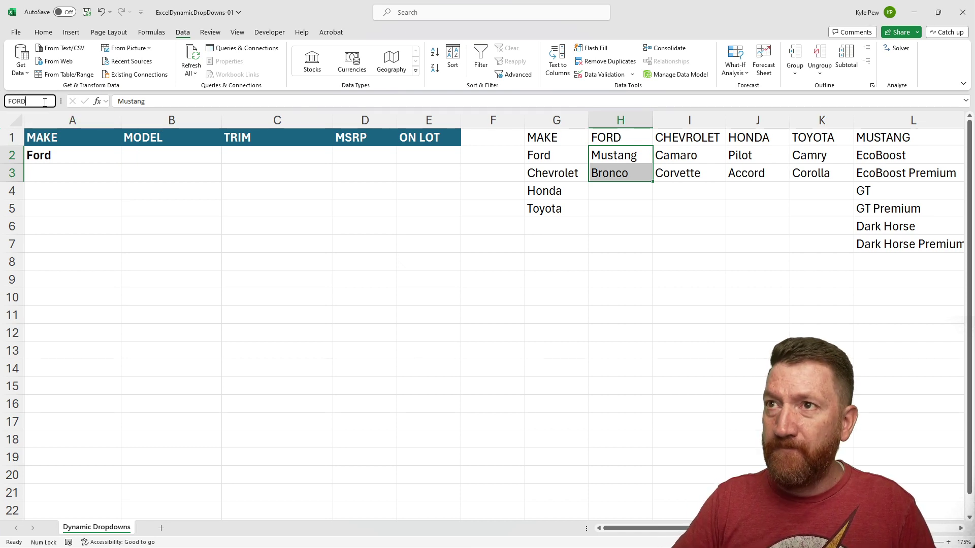
{"action": "type", "text": "D"}
{"action": "key", "text": "Return"}
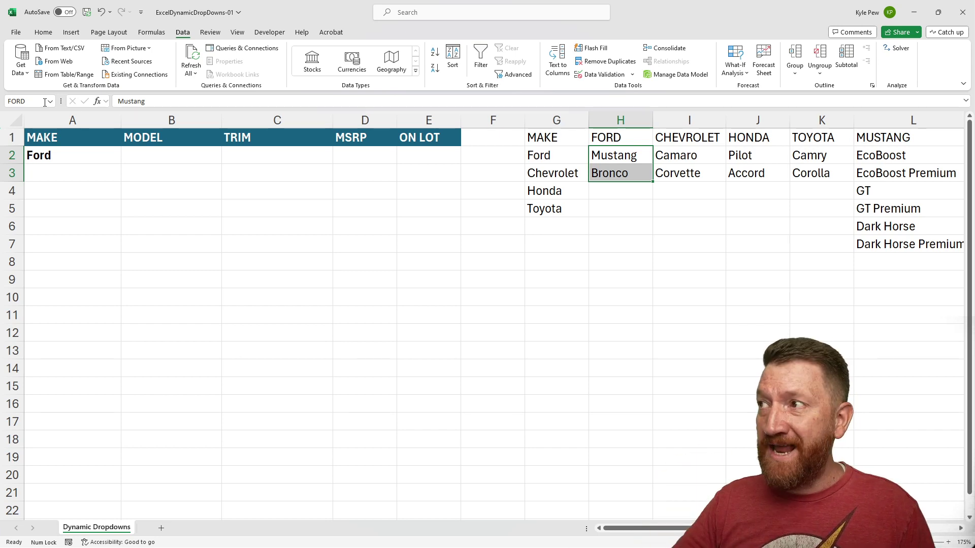
{"action": "left_click", "coordinate": [574, 243]}
{"action": "left_click", "coordinate": [50, 102]}
{"action": "left_click", "coordinate": [16, 113]}
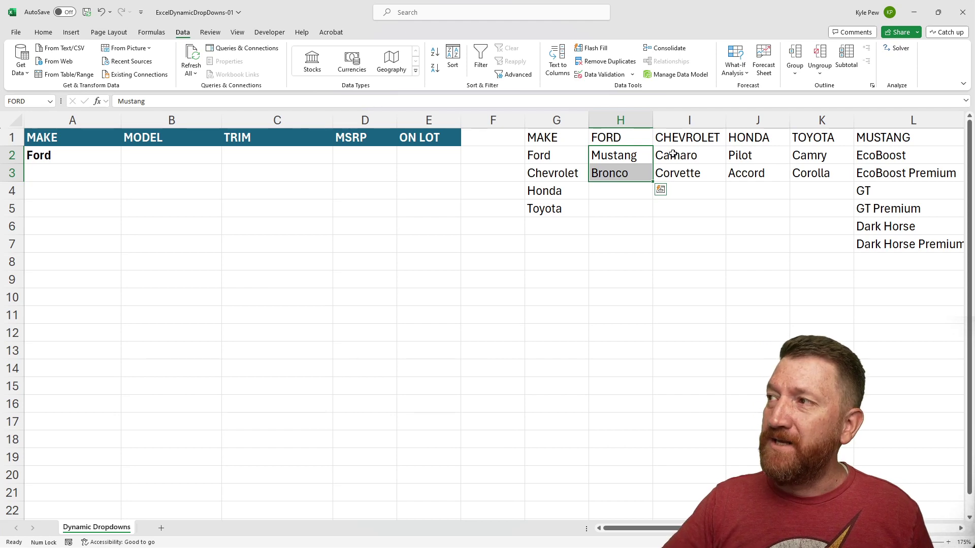
Name the Chevrolet, Honda and Toyota model pairs CHEVROLET, HONDA and TOYOTA
{"action": "left_click_drag", "start_coordinate": [672, 155], "coordinate": [674, 175]}
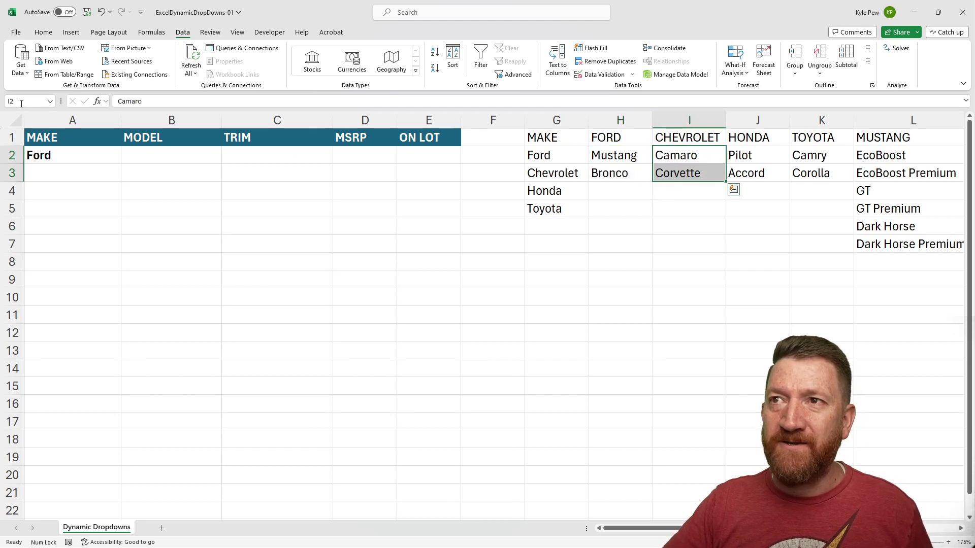
{"action": "left_click", "coordinate": [44, 103]}
{"action": "type", "text": "CHEVROLET"}
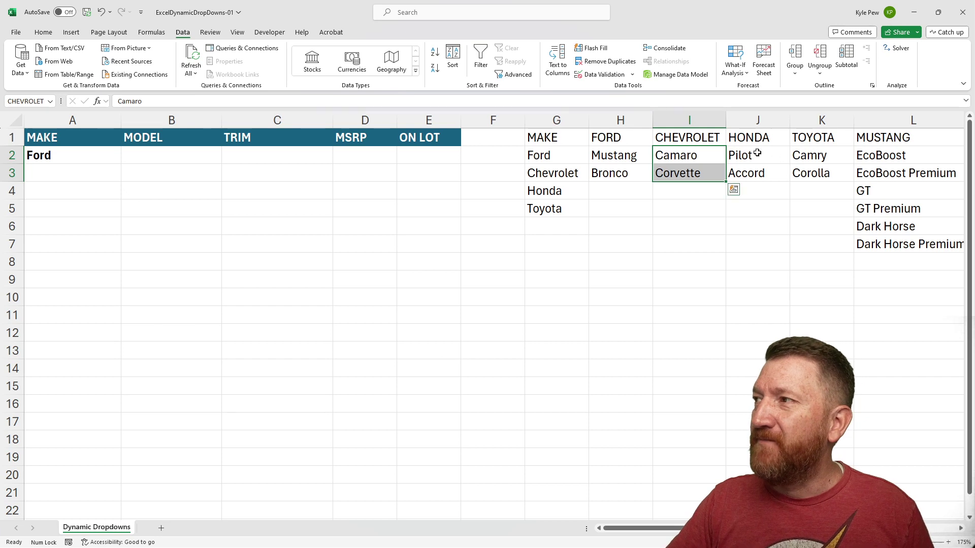
{"action": "left_click_drag", "start_coordinate": [756, 153], "coordinate": [752, 177]}
{"action": "left_click", "coordinate": [32, 100]}
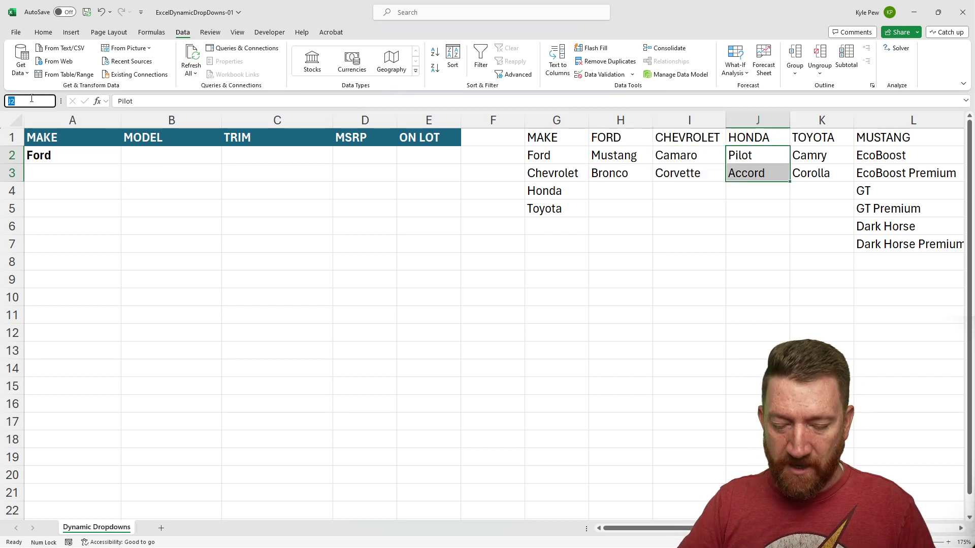
{"action": "type", "text": "HONDA"}
{"action": "key", "text": "Return"}
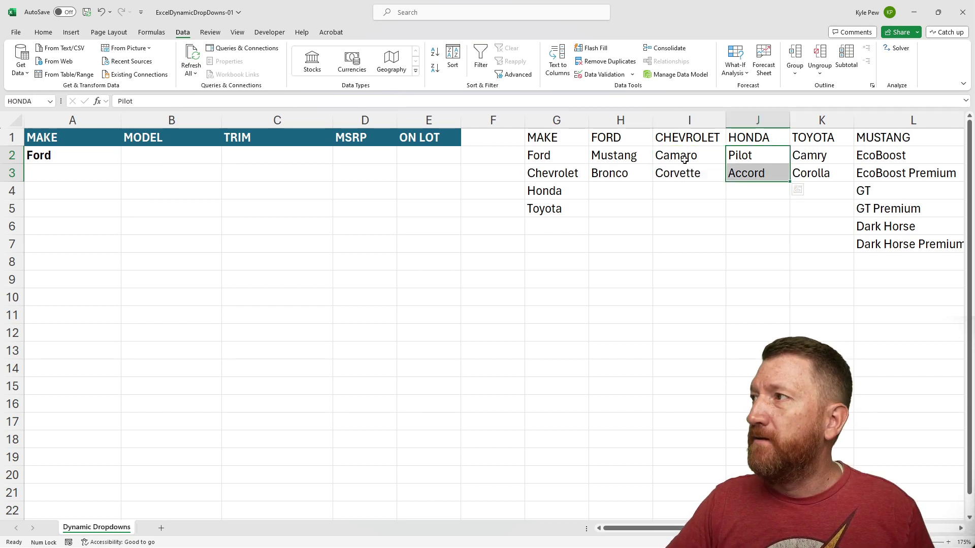
{"action": "left_click_drag", "start_coordinate": [812, 155], "coordinate": [812, 175]}
{"action": "left_click", "coordinate": [35, 101]}
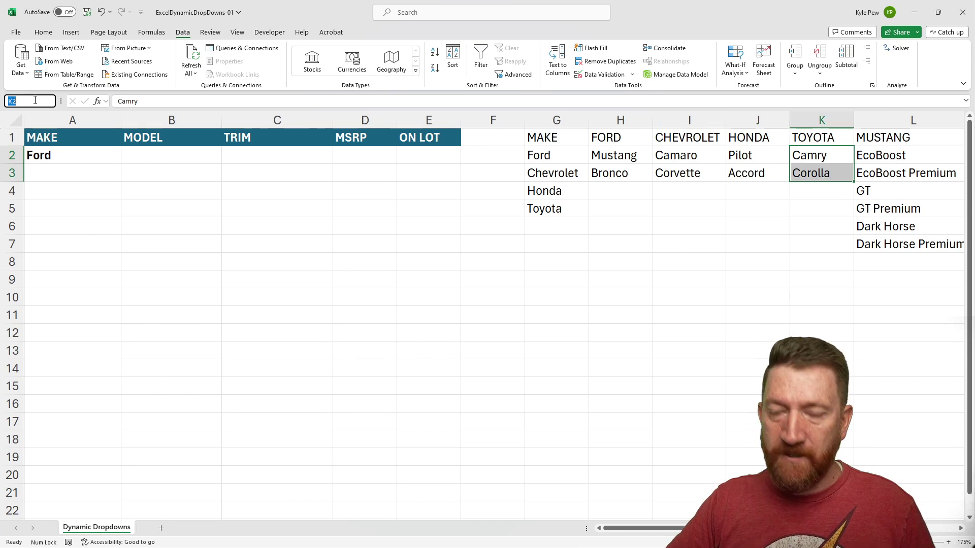
{"action": "type", "text": "TOYOTA"}
{"action": "key", "text": "Return"}
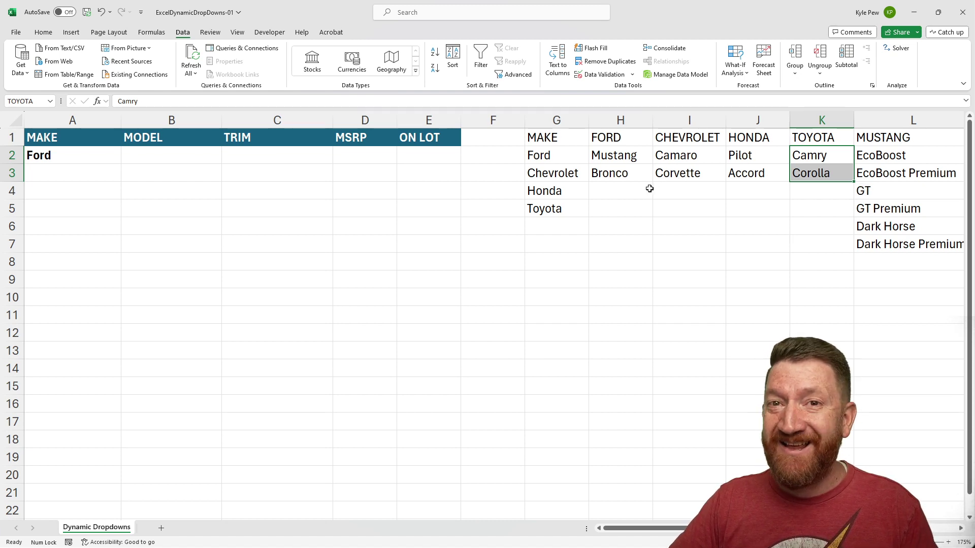
Set B2:B20's data validation to allow a List, ready for the source formula
{"action": "left_click_drag", "start_coordinate": [147, 156], "coordinate": [144, 475]}
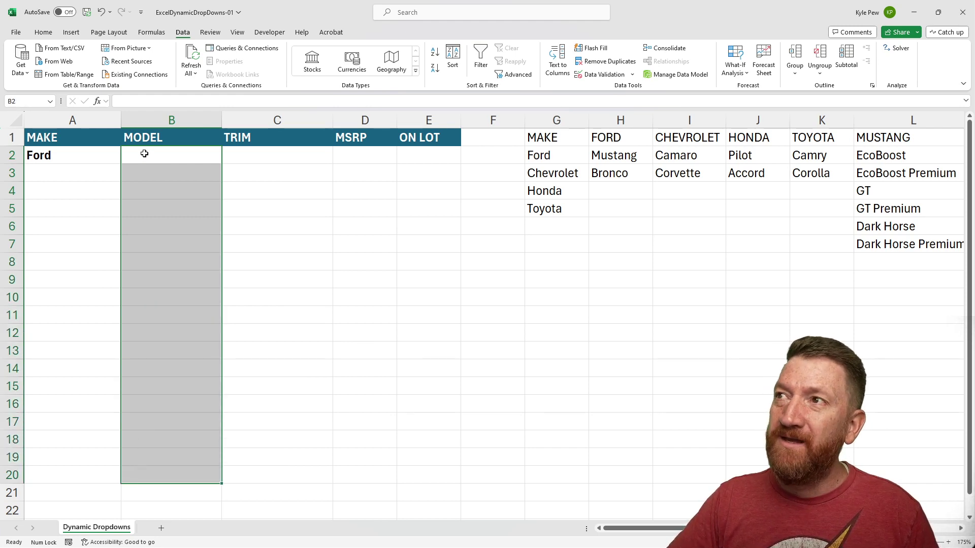
{"action": "left_click", "coordinate": [584, 79]}
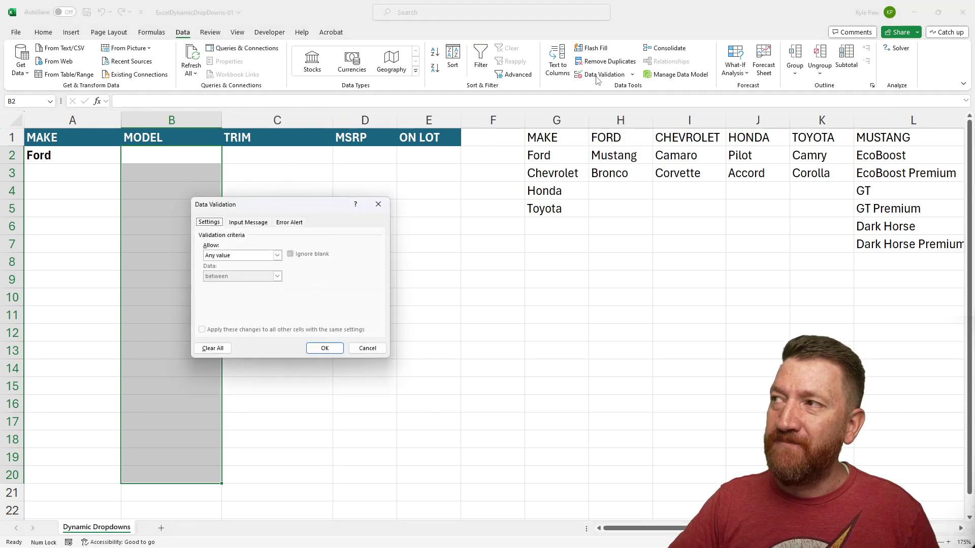
{"action": "left_click", "coordinate": [251, 256]}
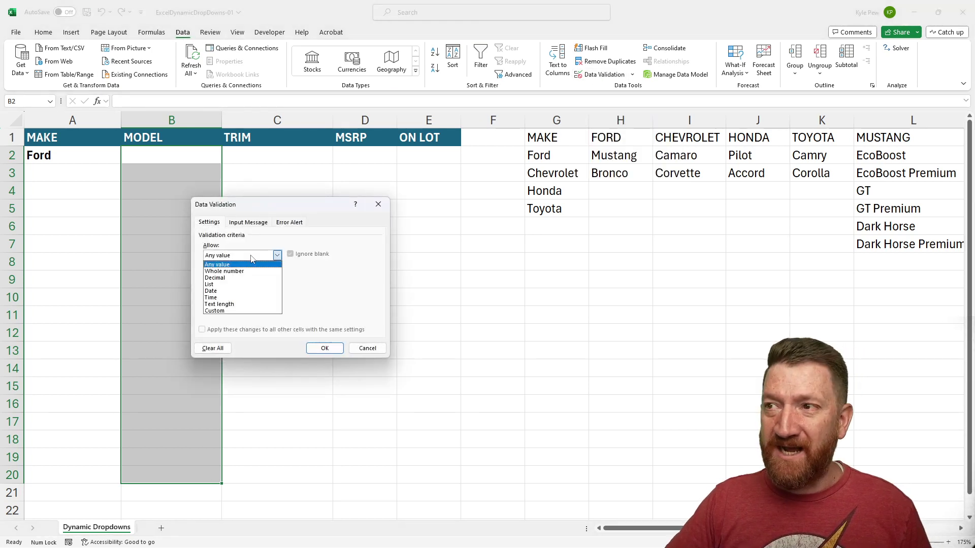
{"action": "left_click", "coordinate": [218, 284]}
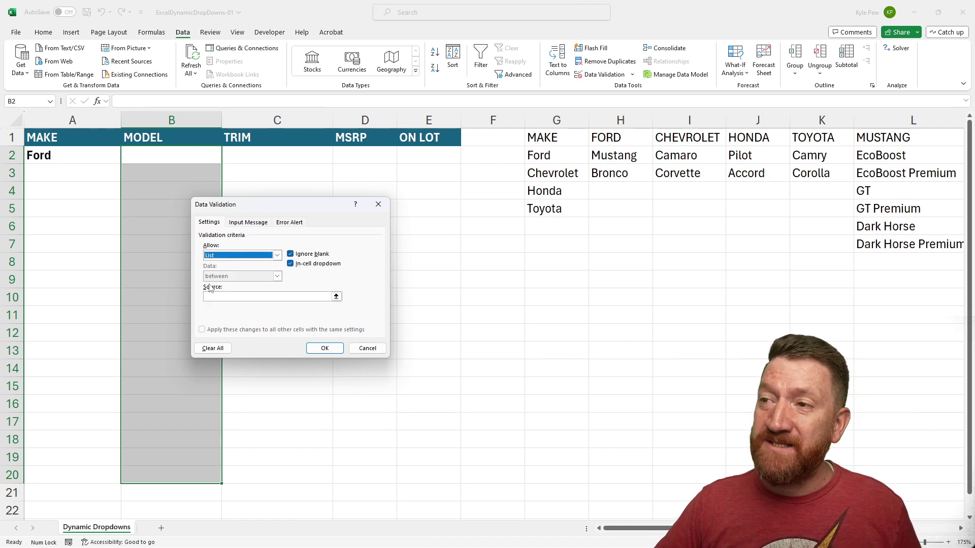
{"action": "left_click", "coordinate": [211, 296]}
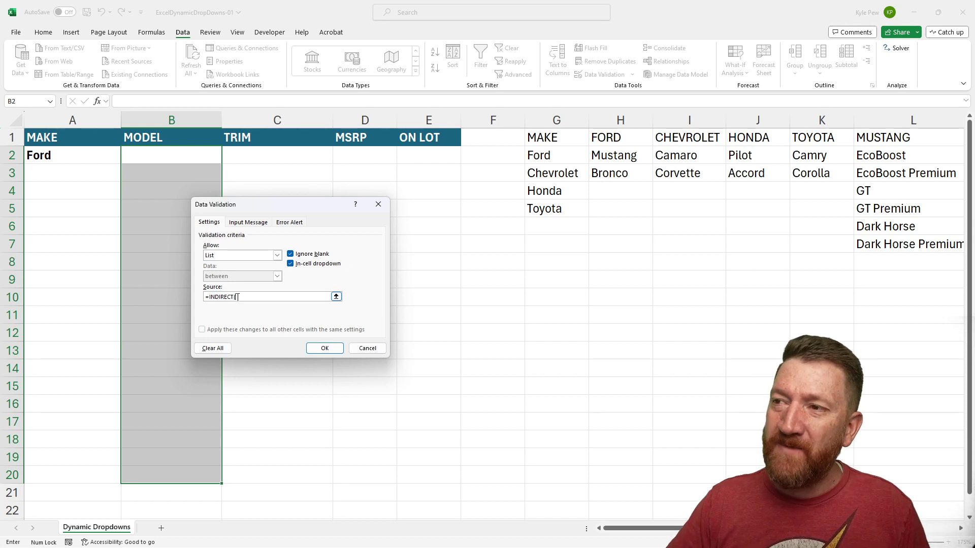
Complete the Model list source as =INDIRECT($A2) and apply it
{"action": "left_click", "coordinate": [50, 155]}
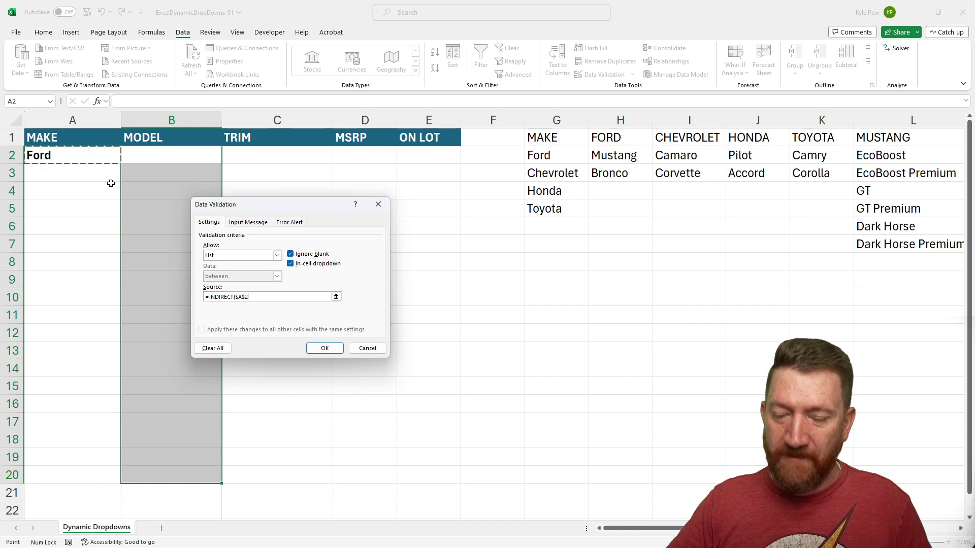
{"action": "key", "text": "F4"}
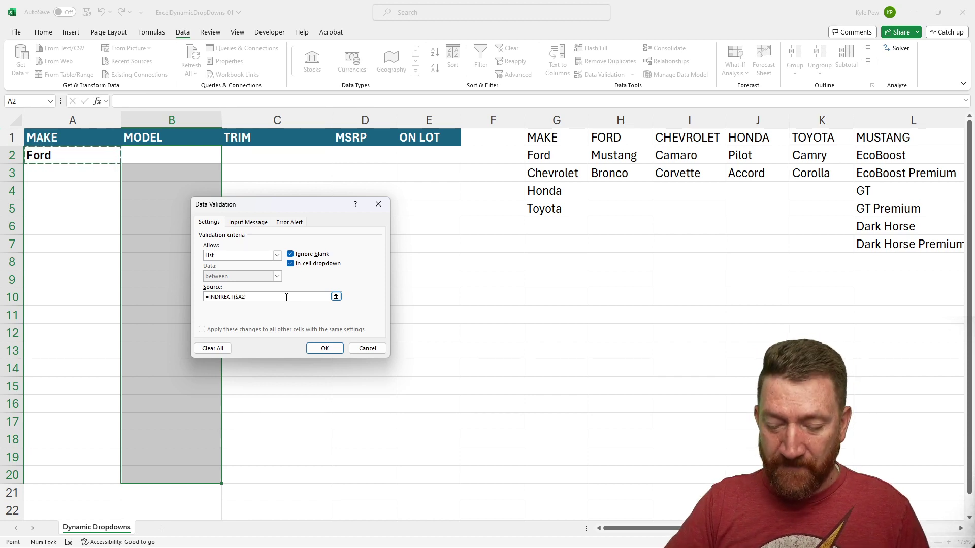
{"action": "type", "text": ")"}
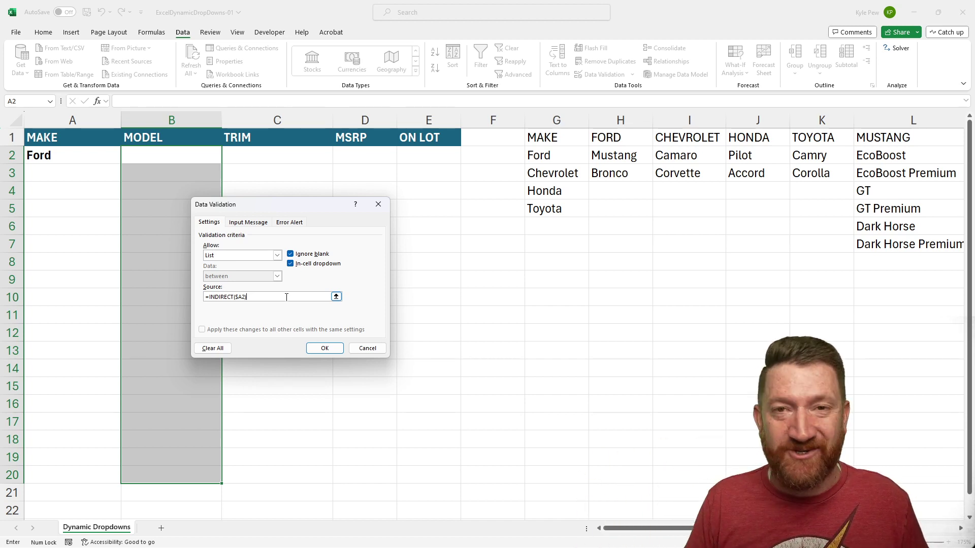
{"action": "left_click", "coordinate": [323, 349]}
Choose Mustang as the Ford model in B2
{"action": "left_click", "coordinate": [148, 155]}
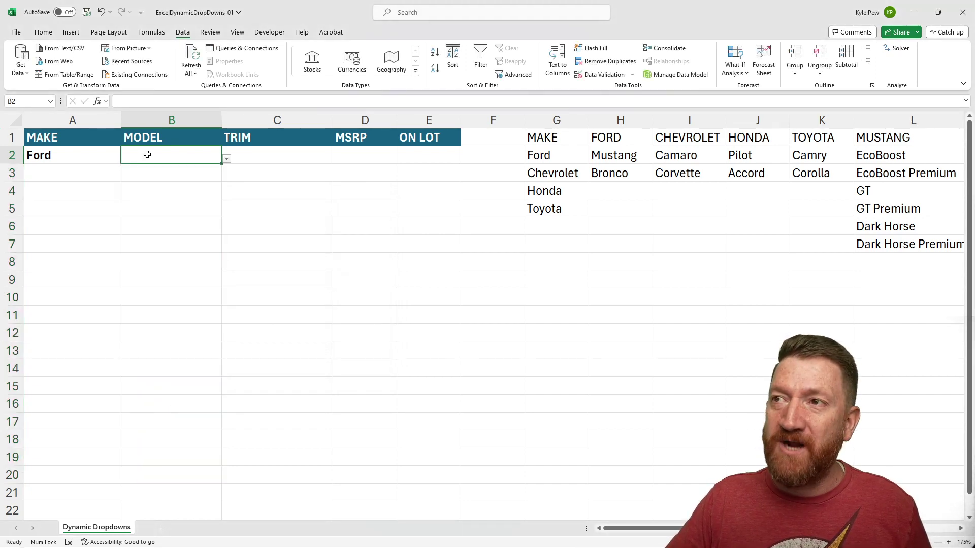
{"action": "left_click", "coordinate": [227, 159]}
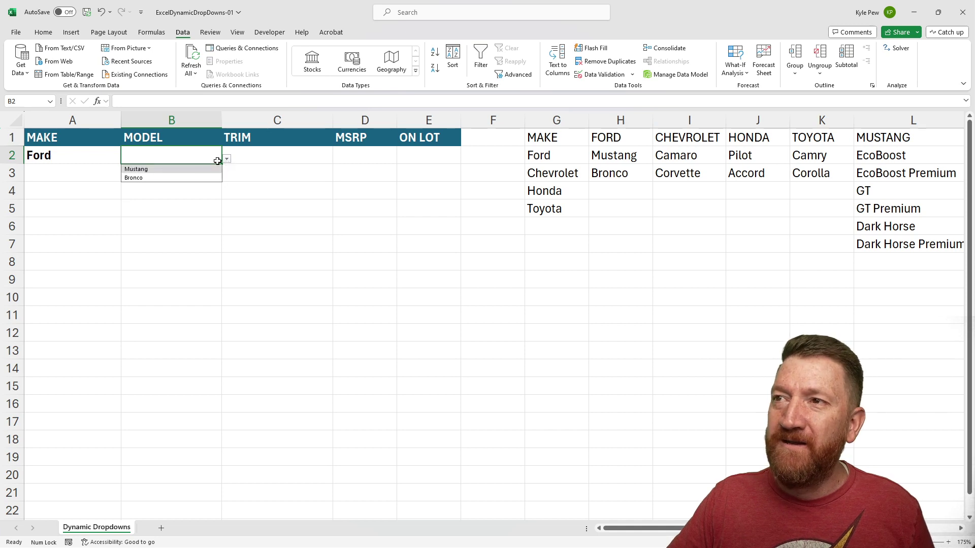
{"action": "left_click", "coordinate": [136, 169]}
Fill row 3 with Honda and Accord, ending on TRIM cell C2
{"action": "left_click", "coordinate": [77, 177]}
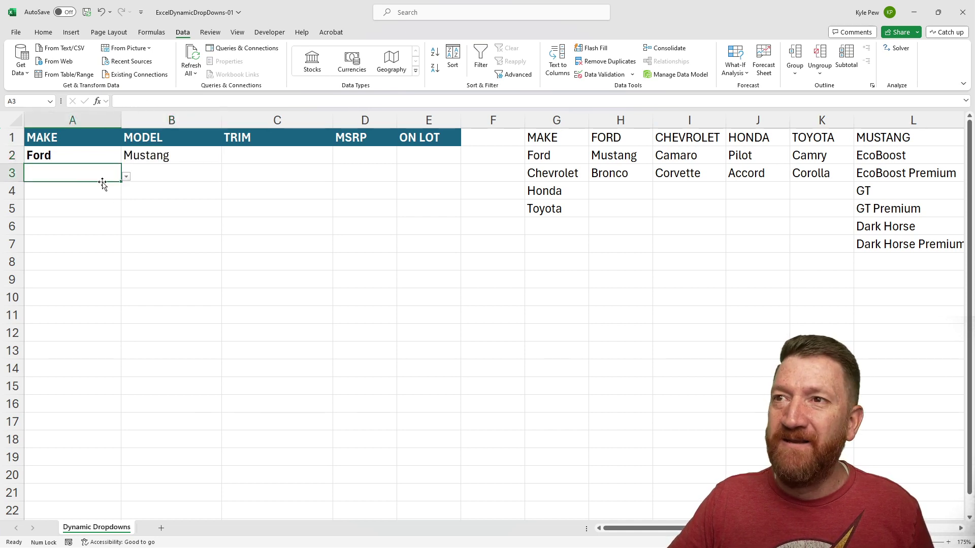
{"action": "left_click", "coordinate": [126, 176]}
{"action": "left_click", "coordinate": [50, 202]}
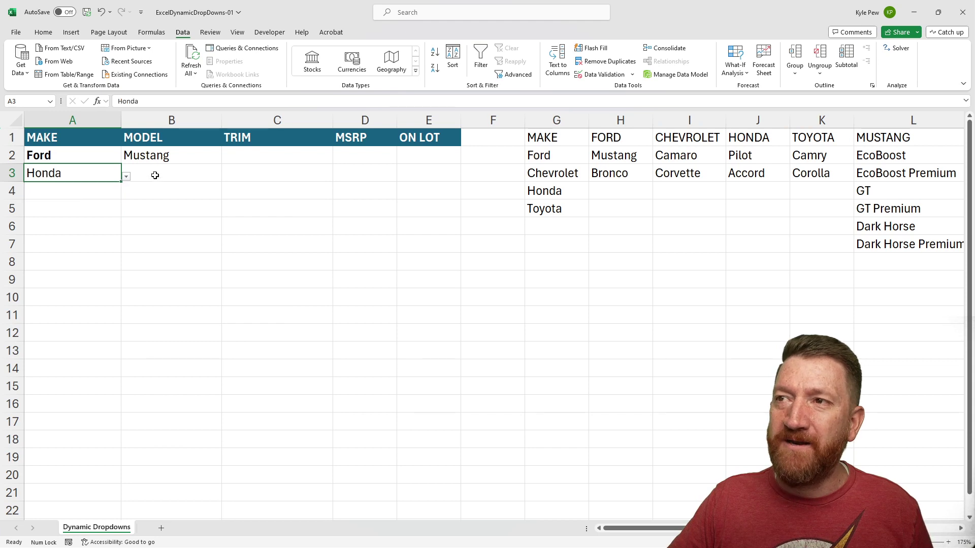
{"action": "left_click", "coordinate": [153, 174]}
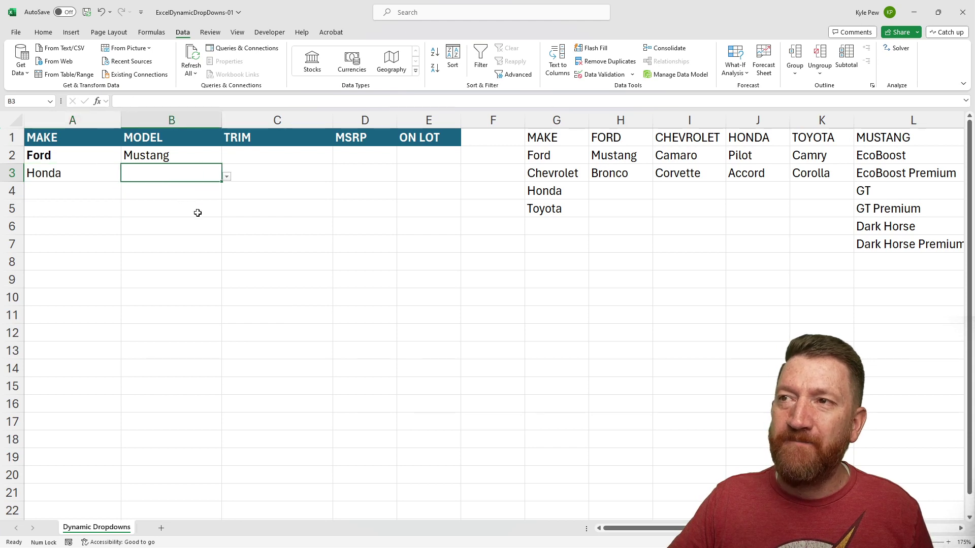
{"action": "left_click", "coordinate": [227, 177]}
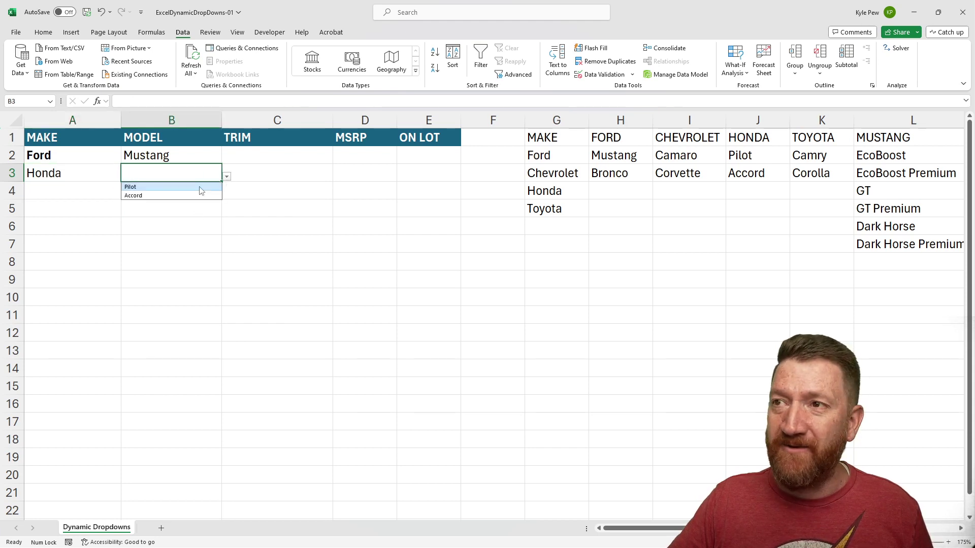
{"action": "left_click", "coordinate": [133, 196]}
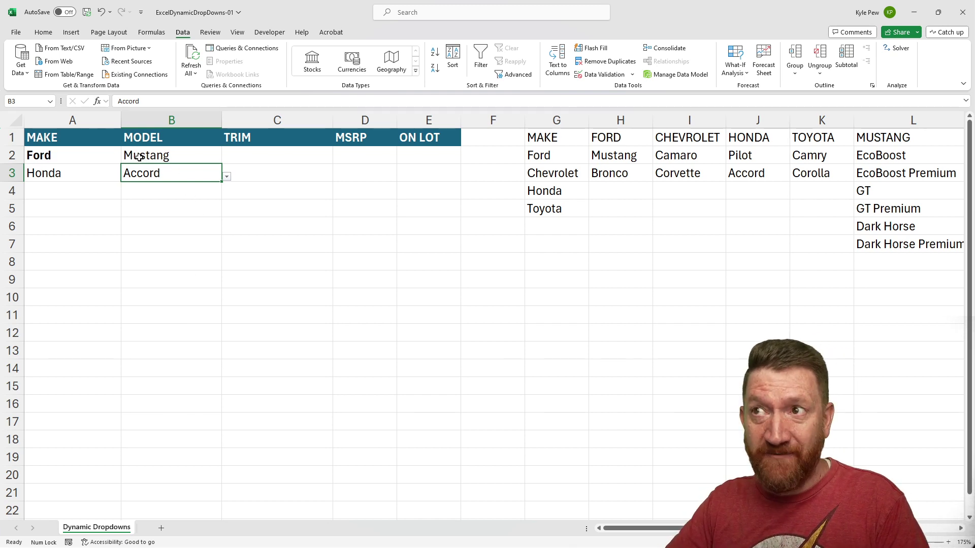
{"action": "left_click", "coordinate": [254, 158]}
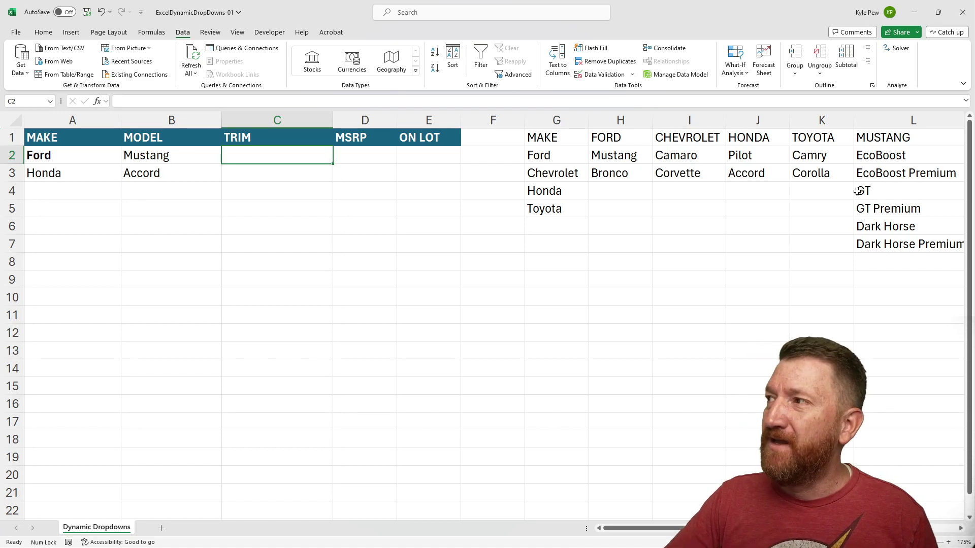
Name the Mustang trims L2:L7 MUSTANG and the Bronco trims M2:M8 BRONCO
{"action": "scroll", "coordinate": [494, 322], "scroll_direction": "right", "scroll_amount": 7}
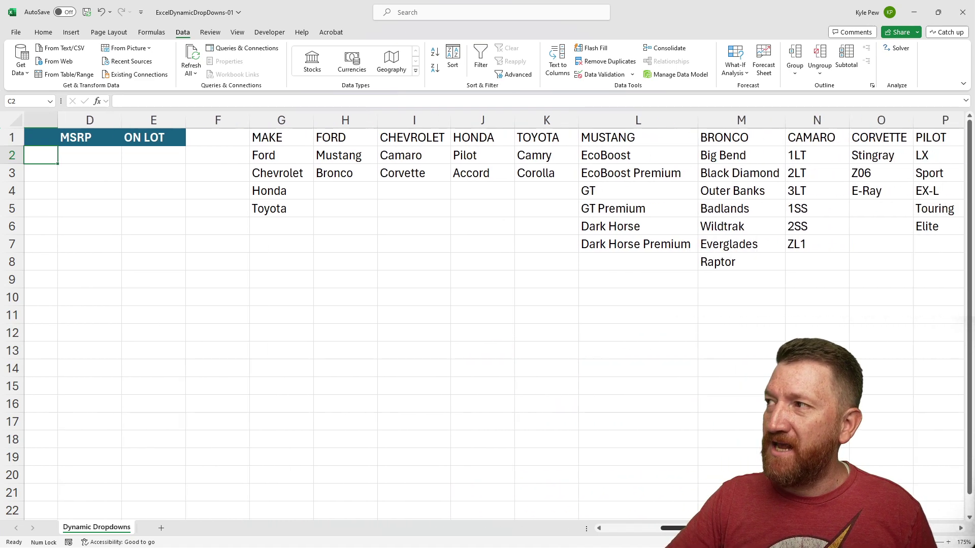
{"action": "scroll", "coordinate": [494, 321], "scroll_direction": "right", "scroll_amount": 1}
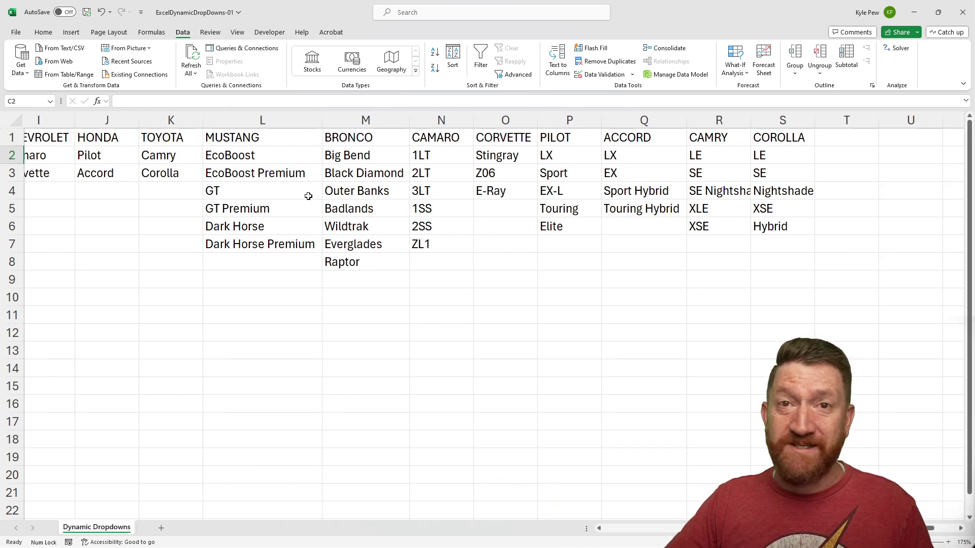
{"action": "left_click_drag", "start_coordinate": [234, 160], "coordinate": [227, 244]}
{"action": "left_click", "coordinate": [28, 103]}
{"action": "type", "text": "MUSTANG"}
{"action": "key", "text": "Return"}
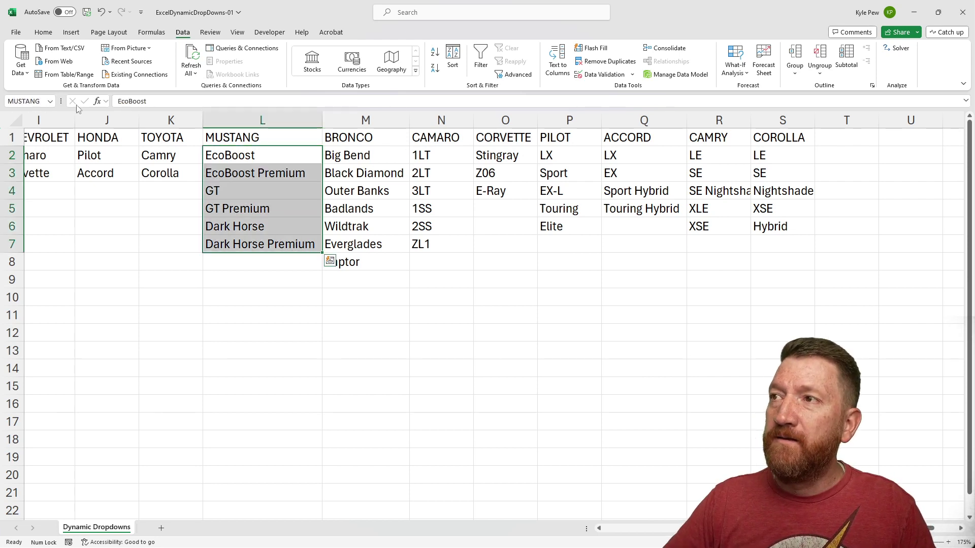
{"action": "left_click_drag", "start_coordinate": [374, 155], "coordinate": [364, 261]}
{"action": "left_click", "coordinate": [28, 103]}
{"action": "type", "text": "BRONCO"}
{"action": "key", "text": "Return"}
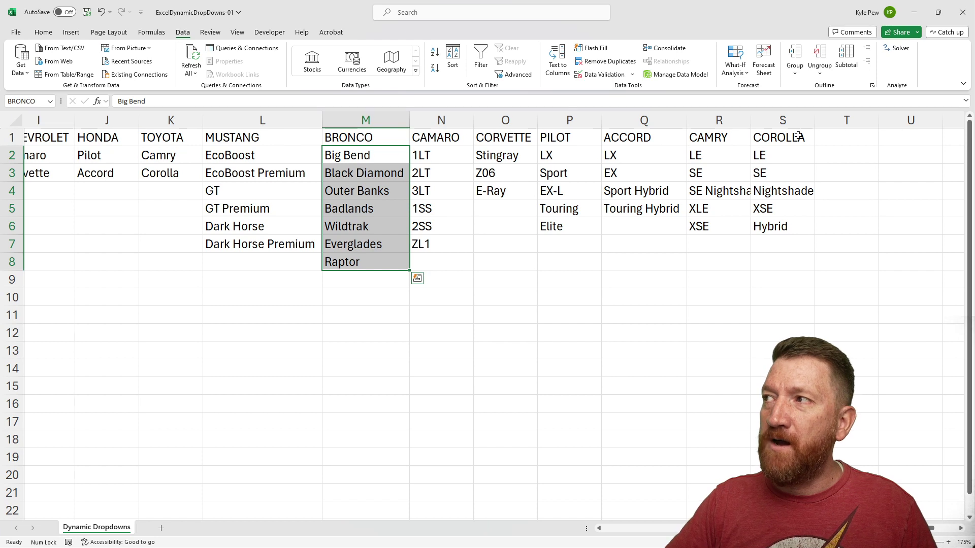
Name the Camaro trims N2:N7 CAMARO and the Corvette trims O2:O4 CORVETTE
{"action": "left_click_drag", "start_coordinate": [435, 158], "coordinate": [426, 245]}
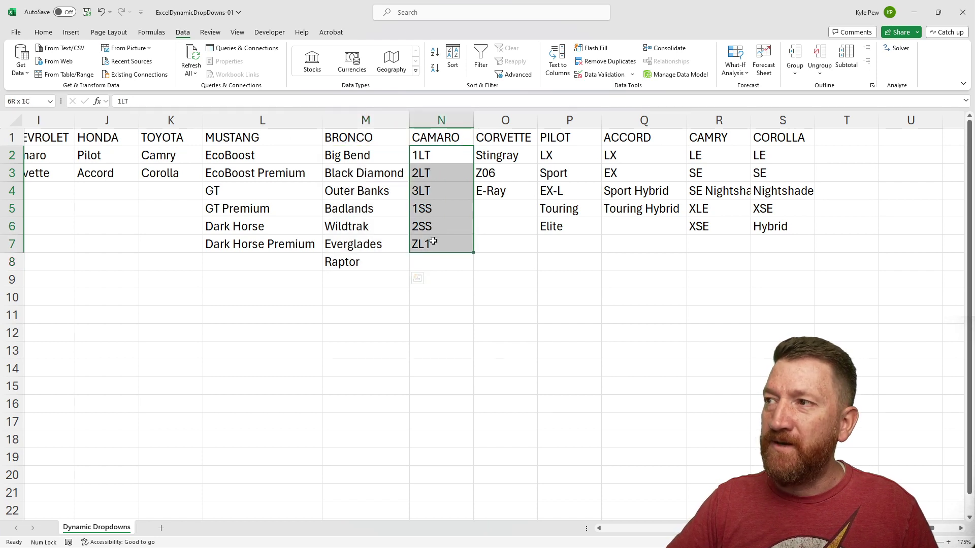
{"action": "left_click", "coordinate": [44, 100]}
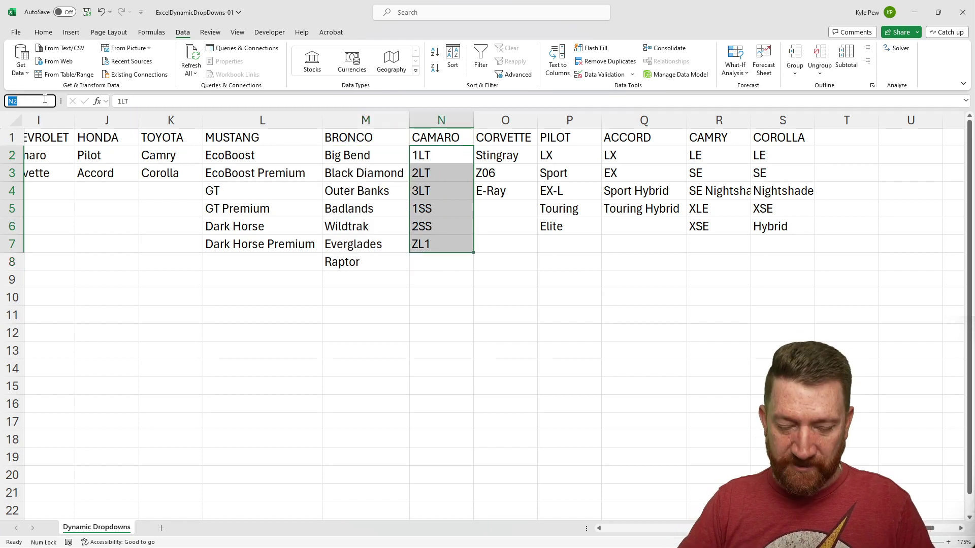
{"action": "type", "text": "CAMARO"}
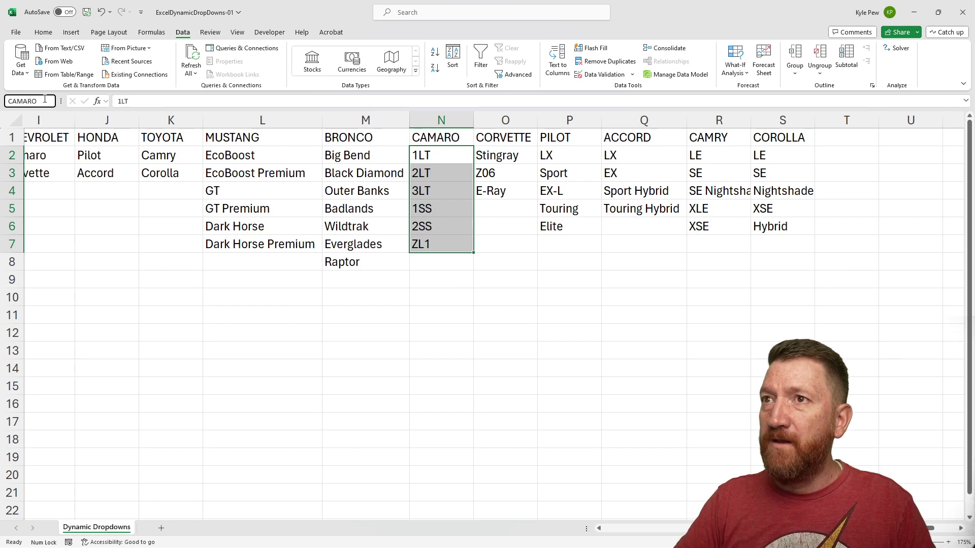
{"action": "key", "text": "Return"}
{"action": "left_click_drag", "start_coordinate": [495, 156], "coordinate": [495, 192]}
{"action": "left_click", "coordinate": [24, 100]}
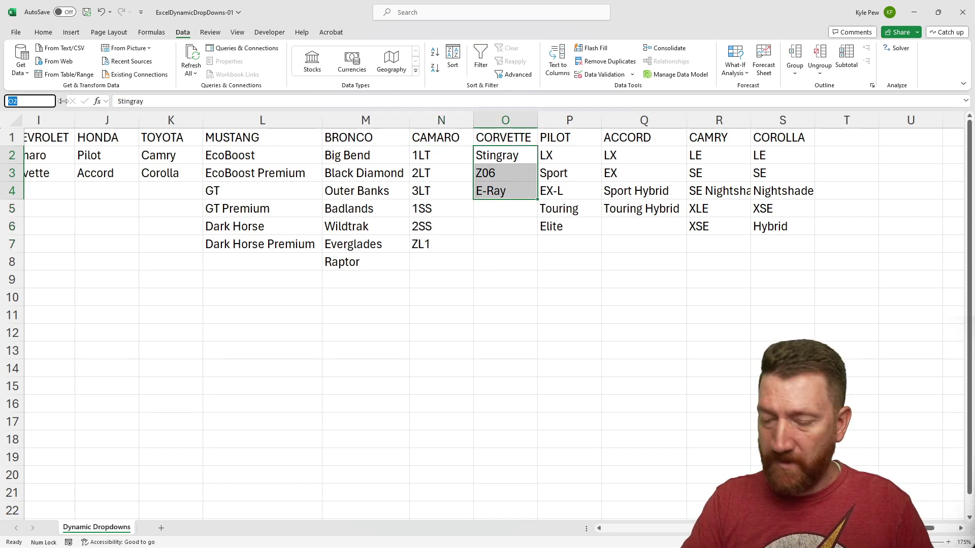
{"action": "type", "text": "CORVETTE"}
{"action": "key", "text": "Return"}
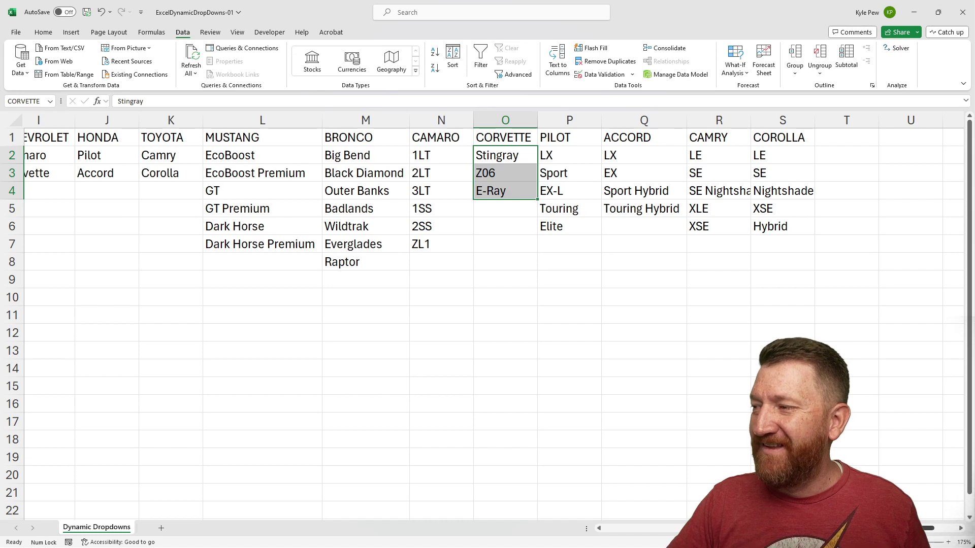
{"action": "scroll", "coordinate": [487, 315], "scroll_direction": "left", "scroll_amount": 1}
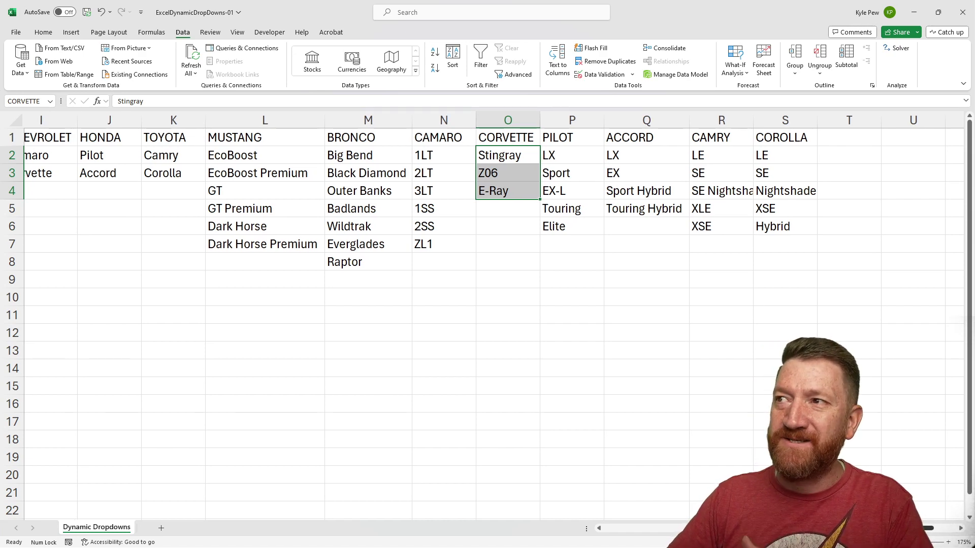
{"action": "scroll", "coordinate": [488, 315], "scroll_direction": "left", "scroll_amount": 8}
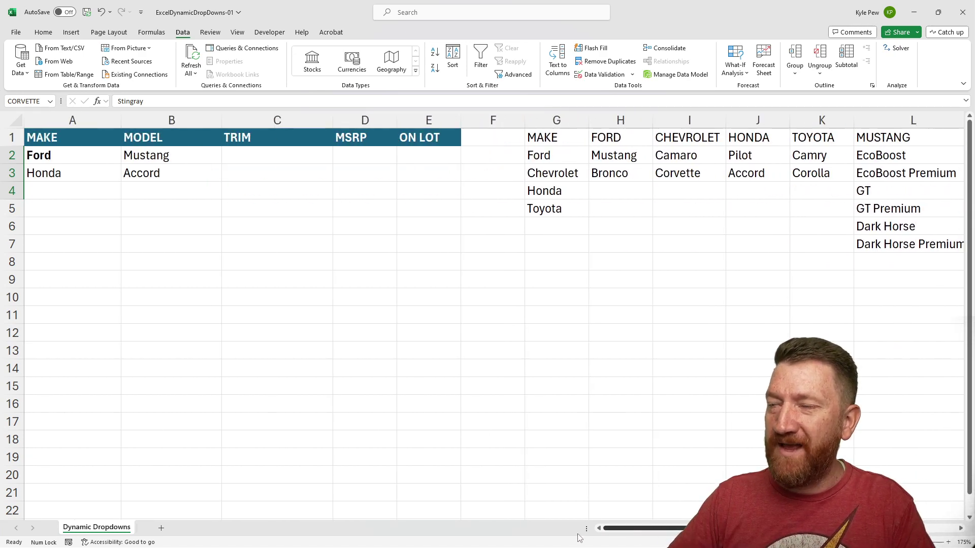
Give C2:C20 a List validation with source =INDIRECT($B2)
{"action": "left_click", "coordinate": [238, 155]}
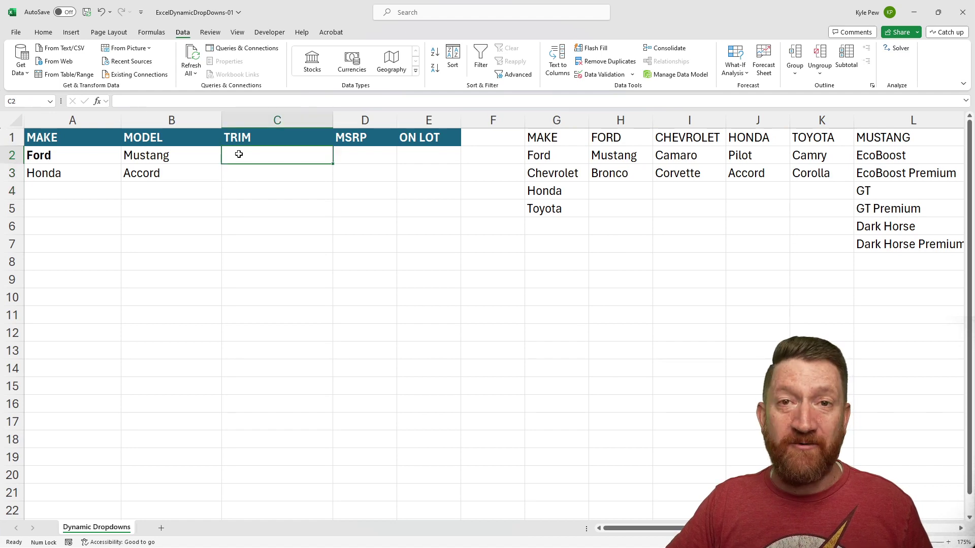
{"action": "left_click_drag", "start_coordinate": [238, 154], "coordinate": [250, 468]}
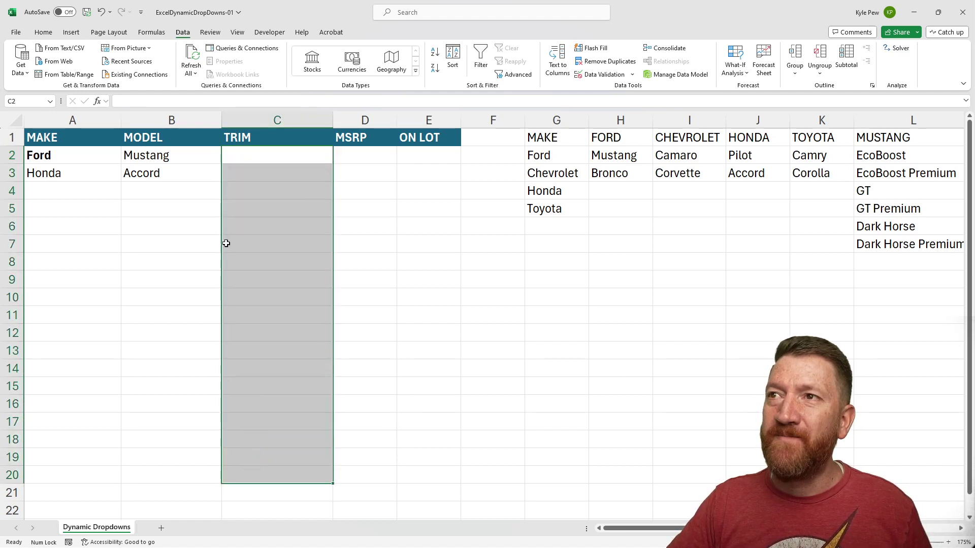
{"action": "left_click", "coordinate": [604, 75]}
{"action": "left_click", "coordinate": [277, 256]}
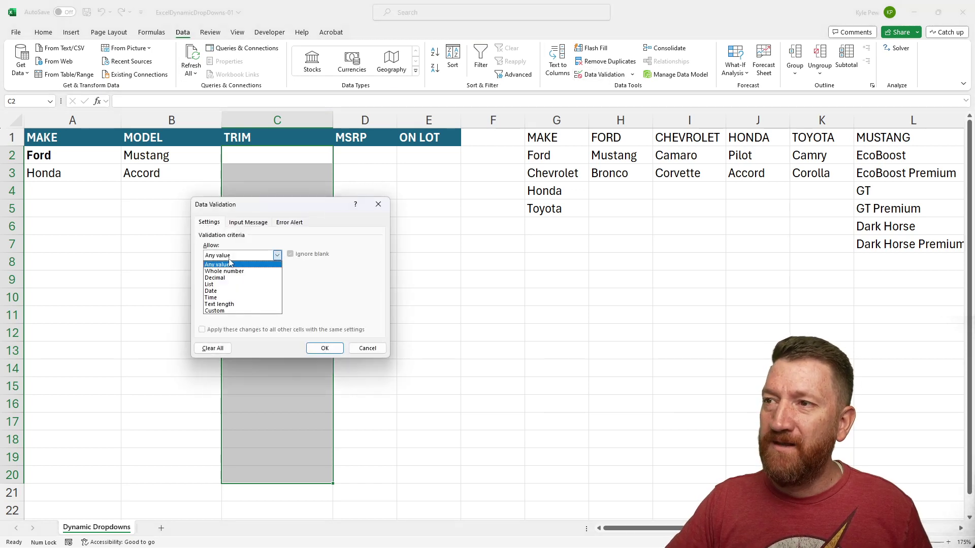
{"action": "left_click", "coordinate": [218, 284]}
{"action": "left_click", "coordinate": [219, 297]}
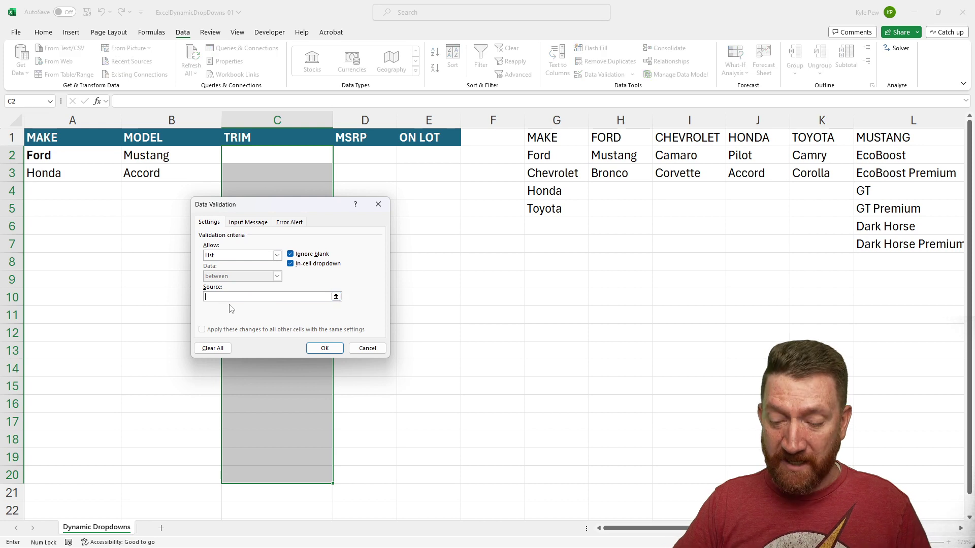
{"action": "type", "text": "=INDIRECT("}
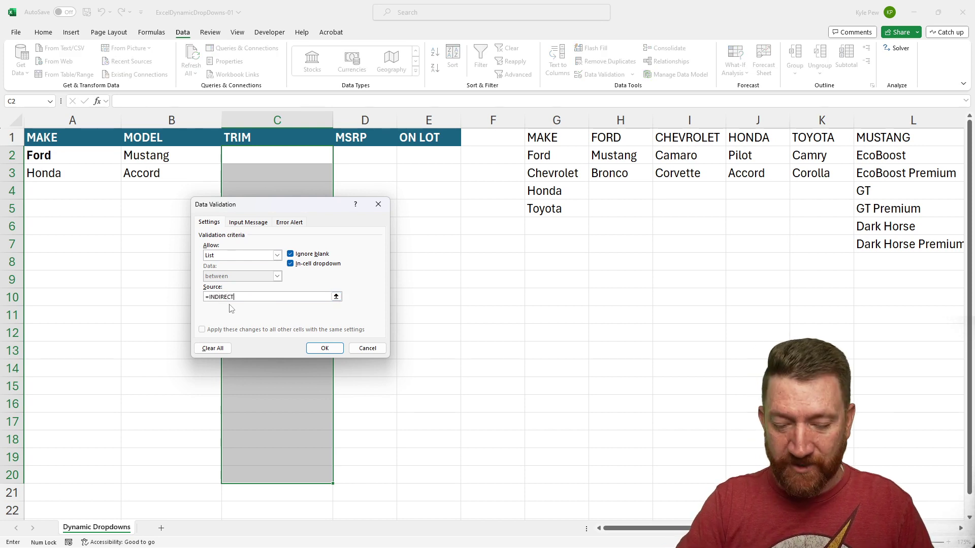
{"action": "left_click", "coordinate": [158, 157]}
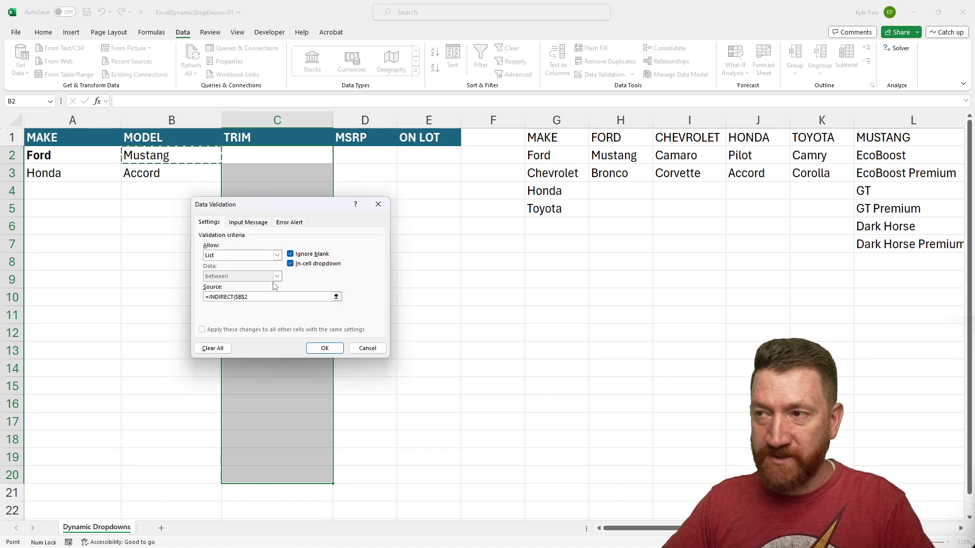
{"action": "key", "text": "F4"}
{"action": "key", "text": "F4"}
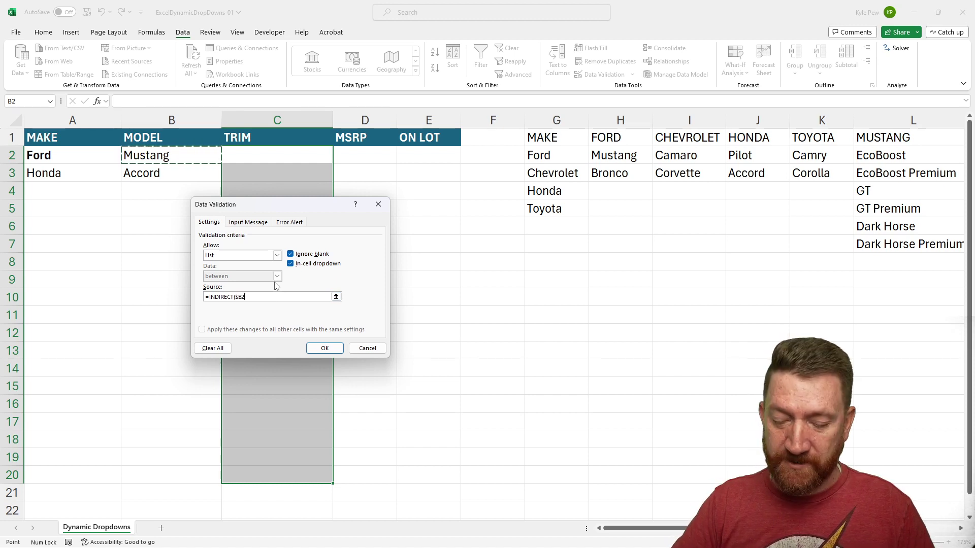
{"action": "left_click", "coordinate": [319, 349]}
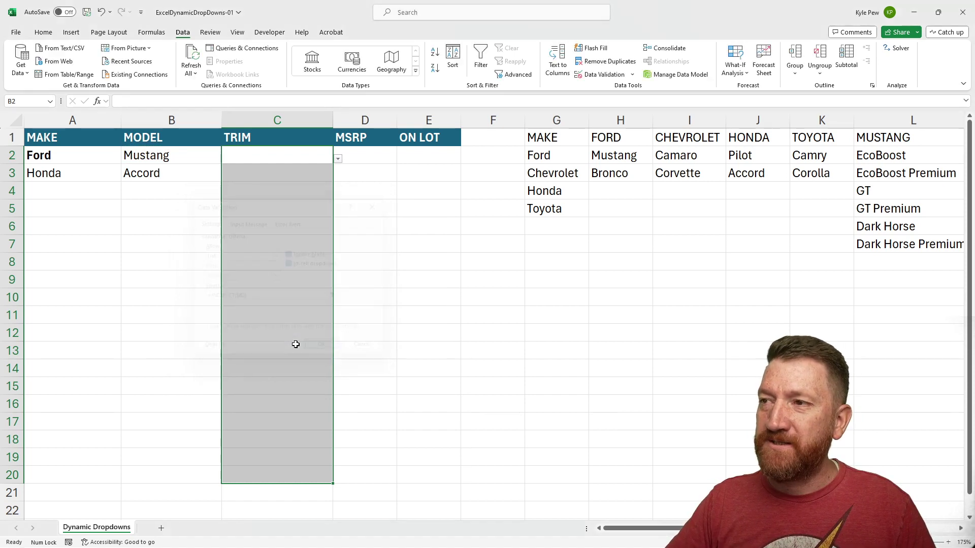
Choose GT as the Mustang's trim in C2
{"action": "left_click", "coordinate": [338, 159]}
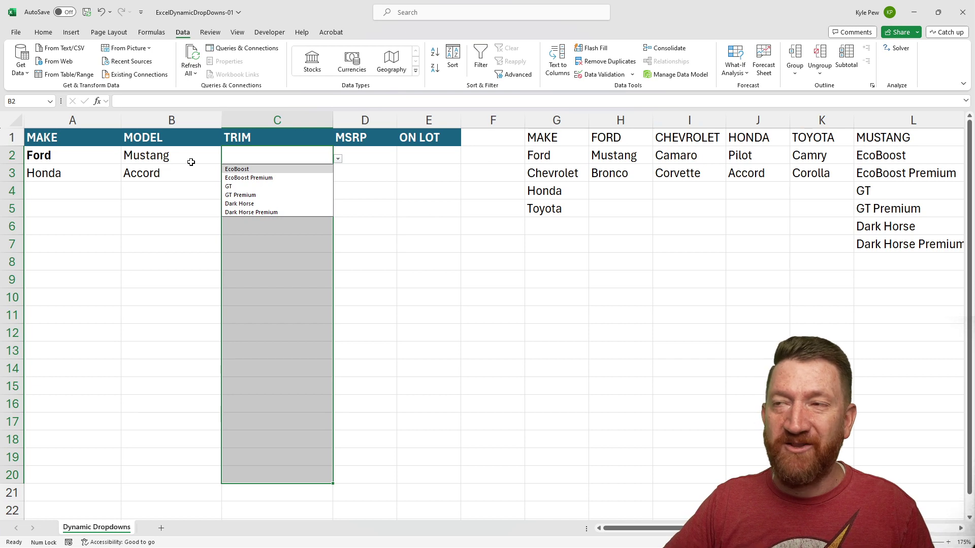
{"action": "left_click", "coordinate": [231, 188]}
{"action": "key", "text": "Down"}
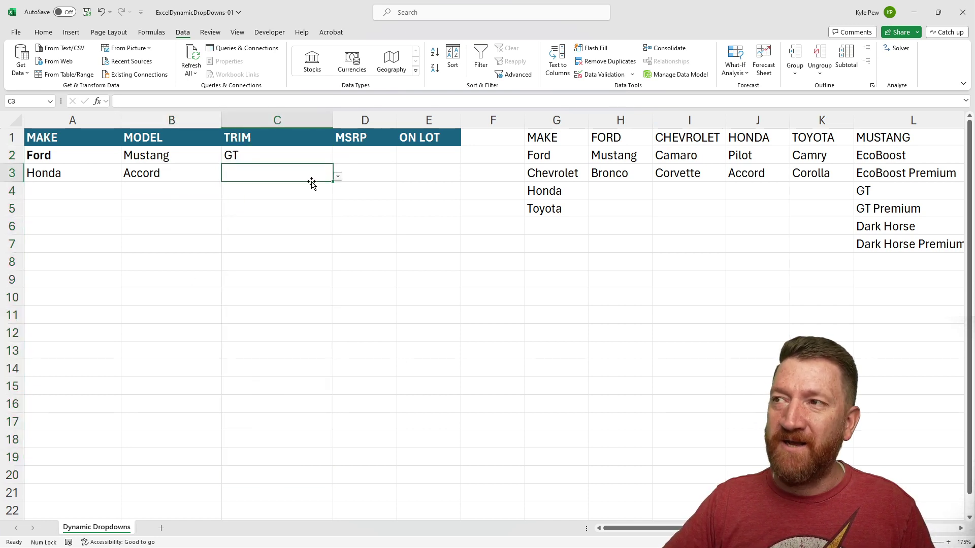
Fill row 4 with Chevrolet, Corvette and Z06 from the dropdowns
{"action": "left_click", "coordinate": [68, 188]}
{"action": "left_click", "coordinate": [126, 194]}
{"action": "left_click", "coordinate": [76, 211]}
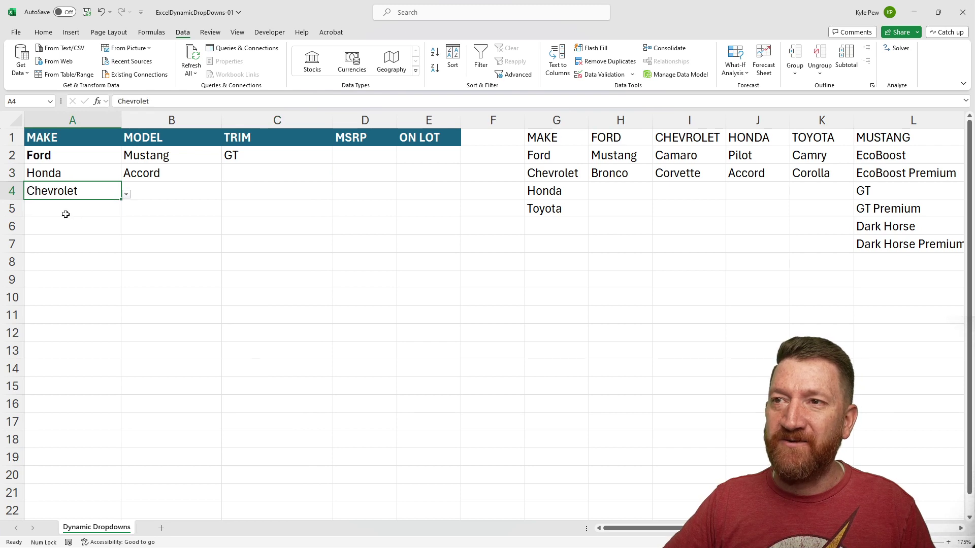
{"action": "left_click", "coordinate": [188, 191]}
{"action": "left_click", "coordinate": [226, 194]}
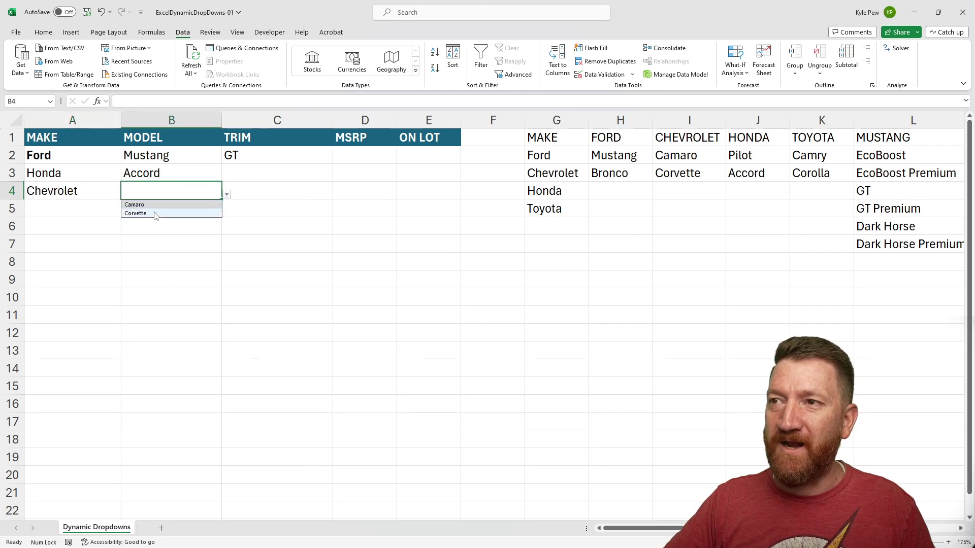
{"action": "left_click", "coordinate": [155, 212]}
{"action": "left_click", "coordinate": [263, 193]}
{"action": "left_click", "coordinate": [337, 194]}
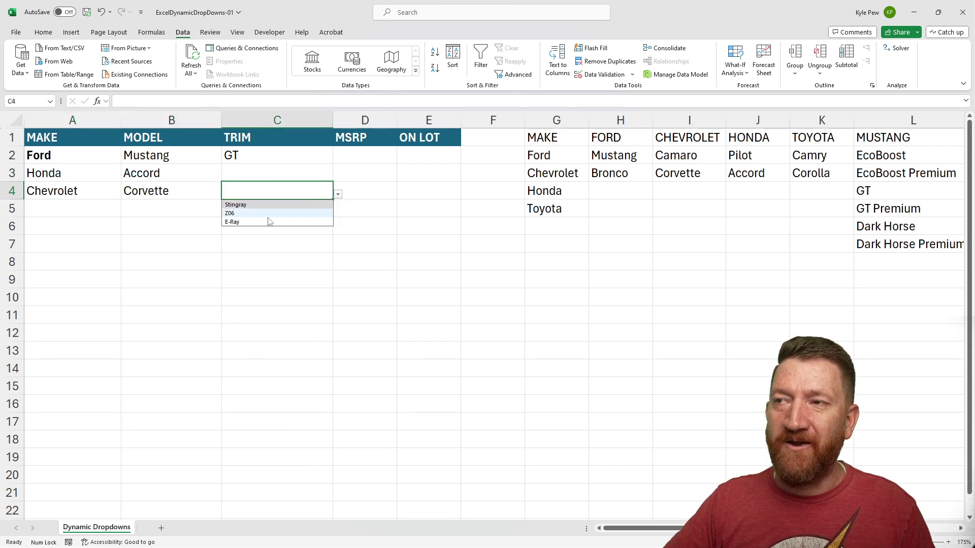
{"action": "left_click", "coordinate": [241, 214]}
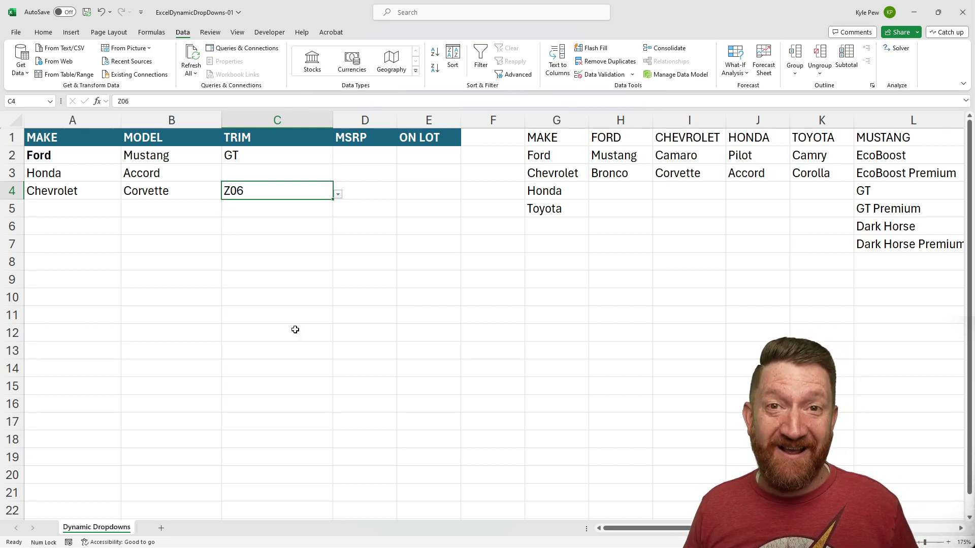